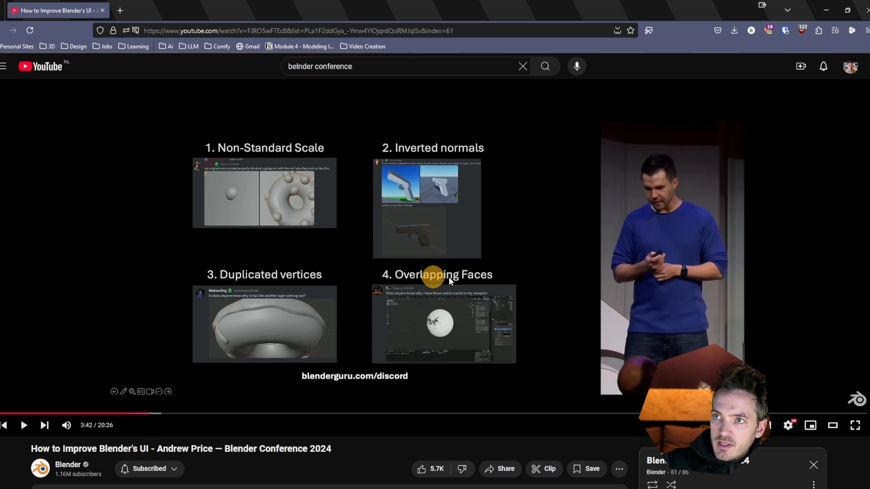
# - Switch to Blender and examine the lightsaber model beside its reference image from several angles
pyautogui.click(474, 460)
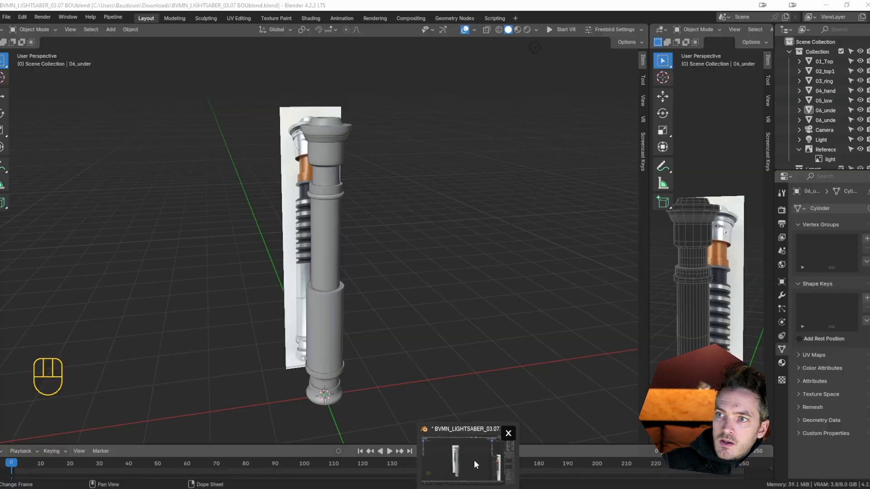
pyautogui.moveTo(351, 200); pyautogui.dragTo(375, 208, button='middle')
pyautogui.click(343, 214)
pyautogui.click(380, 201)
pyautogui.scroll(-1, 406, 212)
pyautogui.scroll(4, 407, 213)
pyautogui.scroll(-1, 376, 208)
pyautogui.scroll(-2, 431, 144)
pyautogui.moveTo(432, 143); pyautogui.dragTo(449, 159, button='middle')
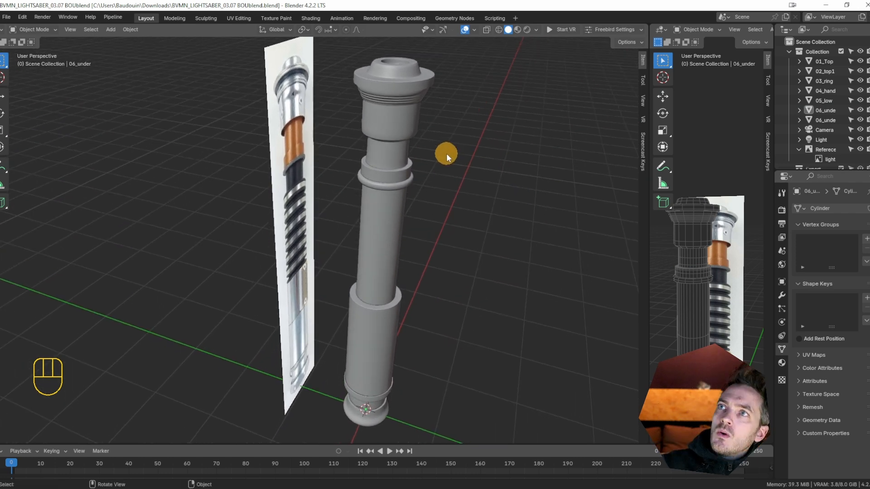
# - Enable the Face Orientation overlay in the main 3D viewport
pyautogui.click(474, 31)
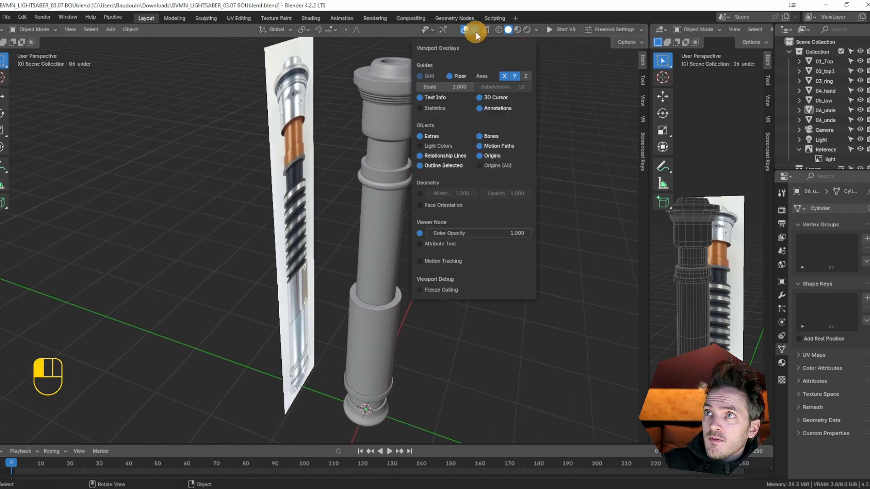
pyautogui.click(473, 30)
pyautogui.click(474, 31)
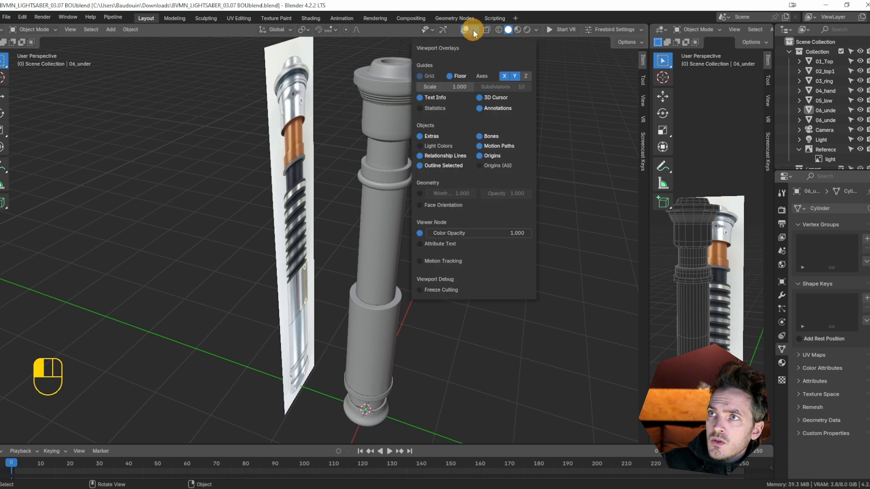
pyautogui.click(420, 205)
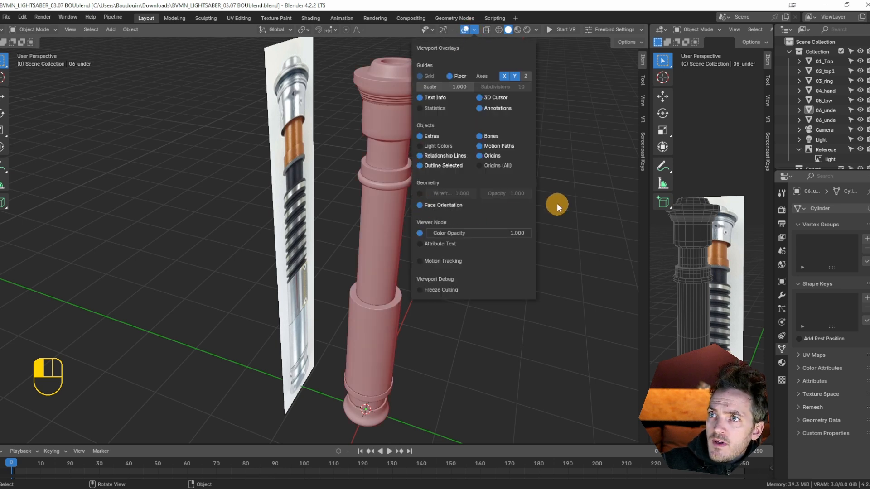
pyautogui.moveTo(557, 192); pyautogui.dragTo(391, 112, button='middle')
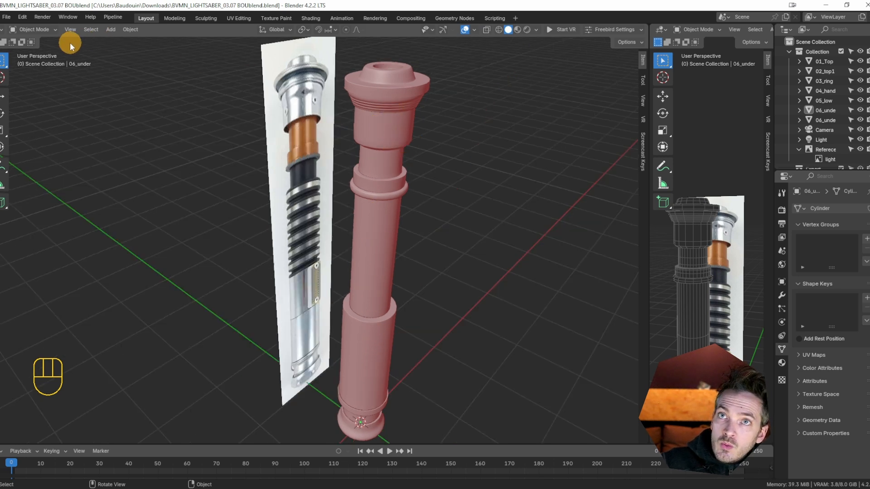
# - Hide the 02_top1 part directly beneath the lightsaber's top cap
pyautogui.moveTo(382, 142); pyautogui.dragTo(292, 216, button='middle')
pyautogui.scroll(5, 387, 167)
pyautogui.click(290, 176)
pyautogui.scroll(-6, 290, 176)
pyautogui.keyDown('shift'); pyautogui.moveTo(290, 175); pyautogui.dragTo(307, 192, button='middle'); pyautogui.keyUp('shift')
pyautogui.click(394, 154)
pyautogui.click(353, 148)
pyautogui.moveTo(351, 149); pyautogui.dragTo(348, 157, button='middle')
pyautogui.press('h')
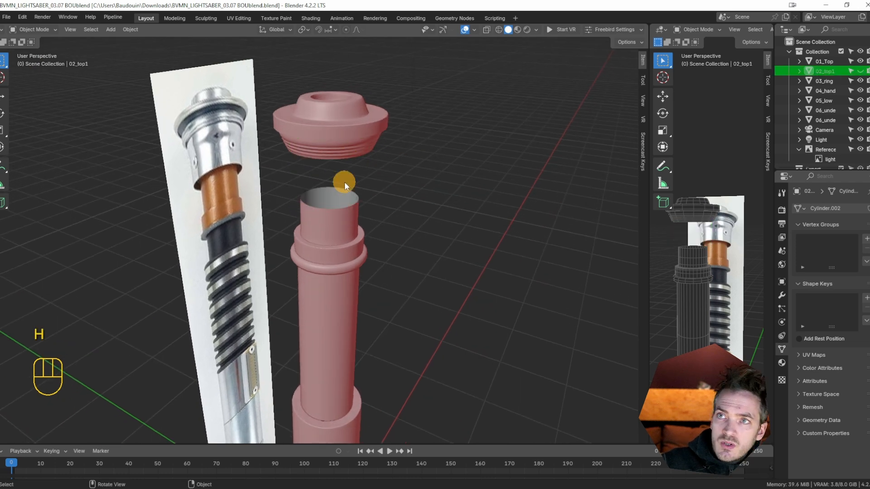
# - Inspect the inner and outer faces of the open cylinder exposed below the top cap
pyautogui.scroll(5, 344, 190)
pyautogui.moveTo(343, 221); pyautogui.dragTo(349, 219, button='middle')
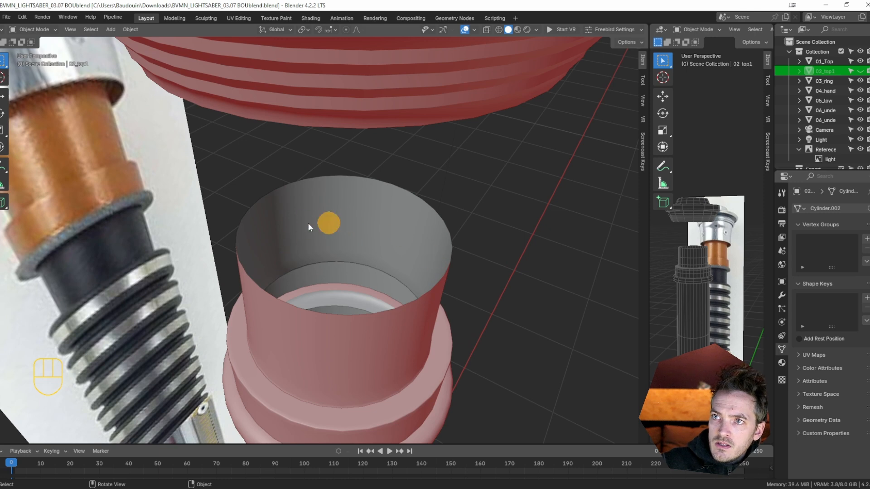
pyautogui.scroll(-4, 342, 233)
pyautogui.moveTo(344, 222); pyautogui.dragTo(343, 215, button='middle')
pyautogui.click(474, 30)
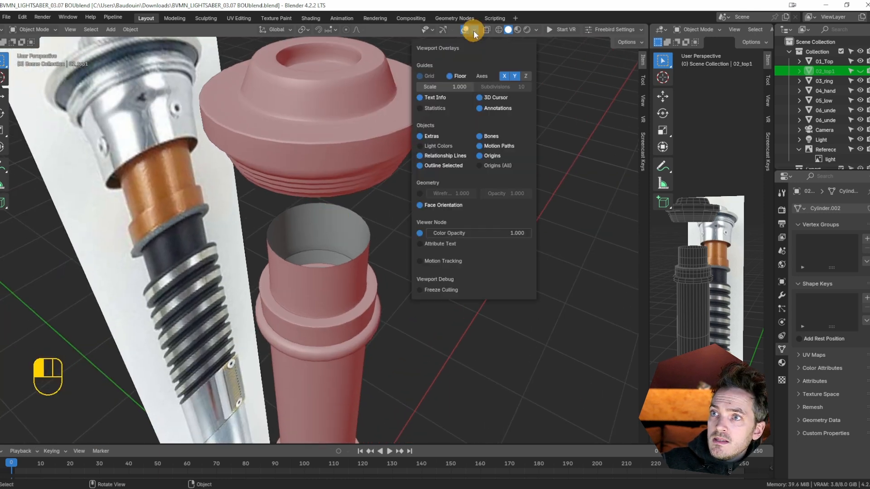
pyautogui.click(351, 173)
pyautogui.click(339, 287)
pyautogui.press('Tab')
pyautogui.press('Tab')
pyautogui.scroll(-8, 426, 330)
# - Add a plane mesh, move it along the X axis beside the lightsaber and frame it in the view
pyautogui.hotkey('shift', 'a')
pyautogui.moveTo(407, 299)
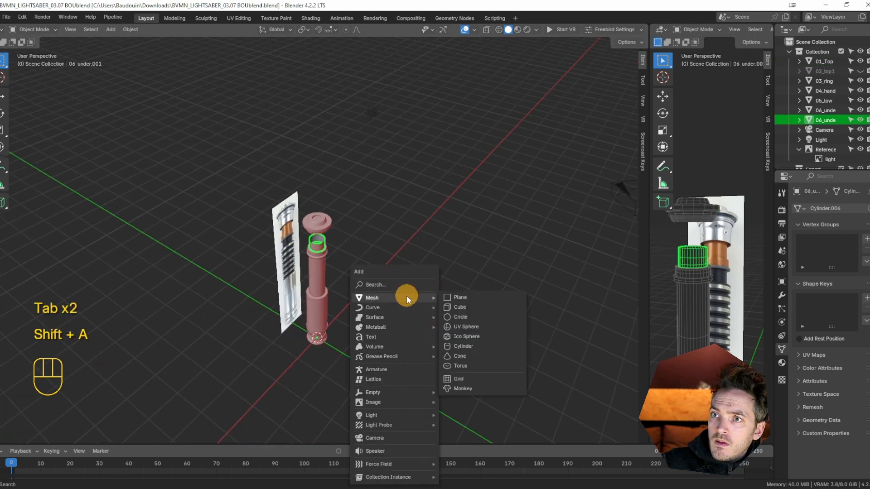
pyautogui.click(480, 297)
pyautogui.press('g')
pyautogui.press('y')
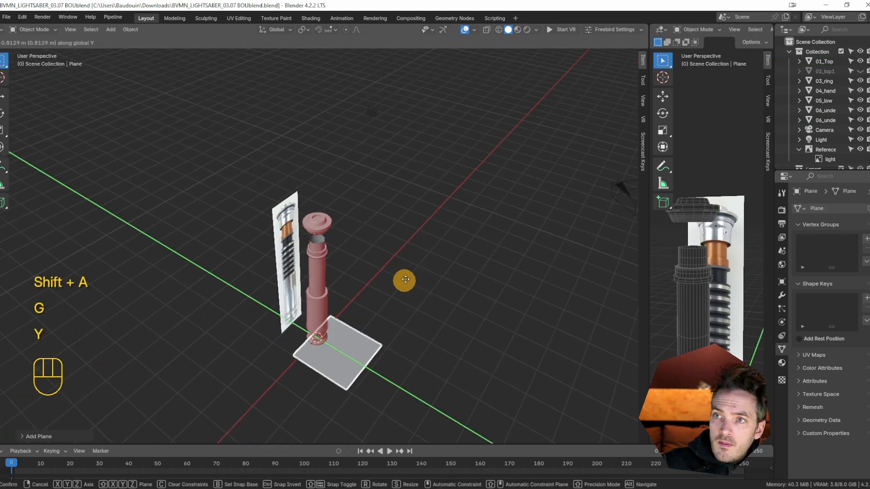
pyautogui.press('x')
pyautogui.click(395, 278)
pyautogui.press('KP_Decimal')
pyautogui.moveTo(380, 231); pyautogui.dragTo(369, 288, button='middle')
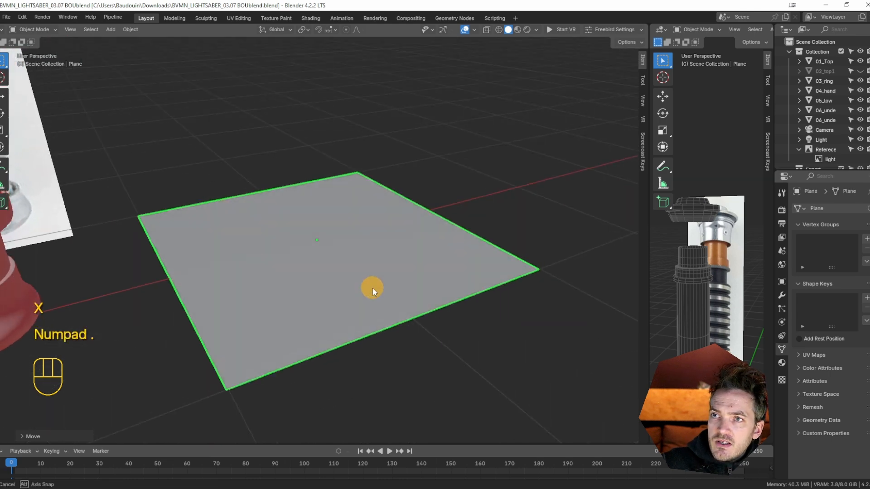
pyautogui.moveTo(311, 240); pyautogui.dragTo(325, 254, button='middle')
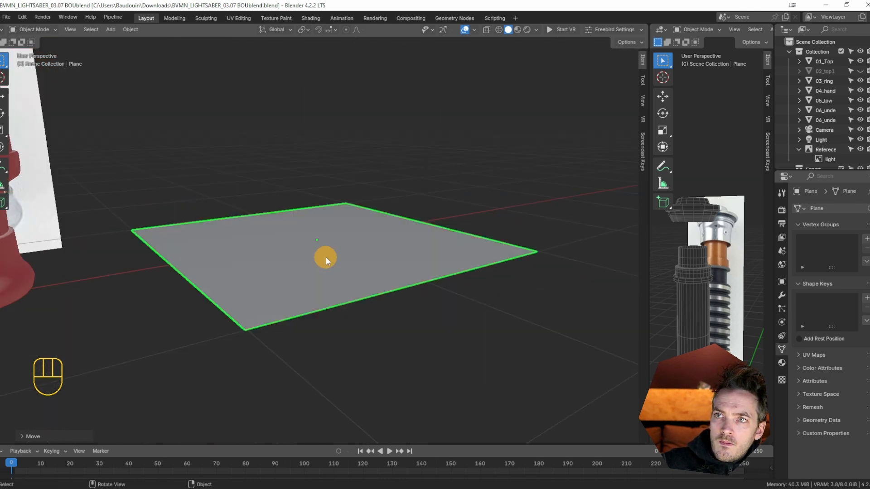
pyautogui.moveTo(313, 291); pyautogui.dragTo(330, 238, button='middle')
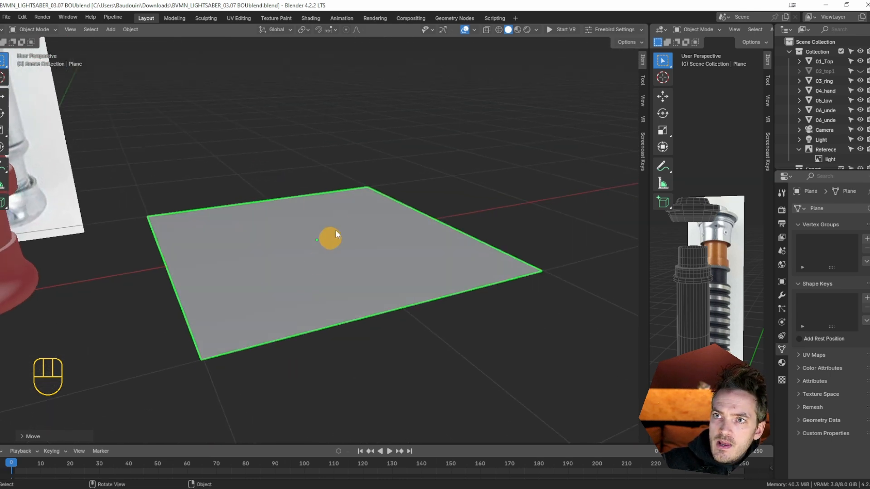
# - Display the face normals of the whole plane in Edit Mode with a normal size of 0.28
pyautogui.press('Tab')
pyautogui.press('a')
pyautogui.click(459, 30)
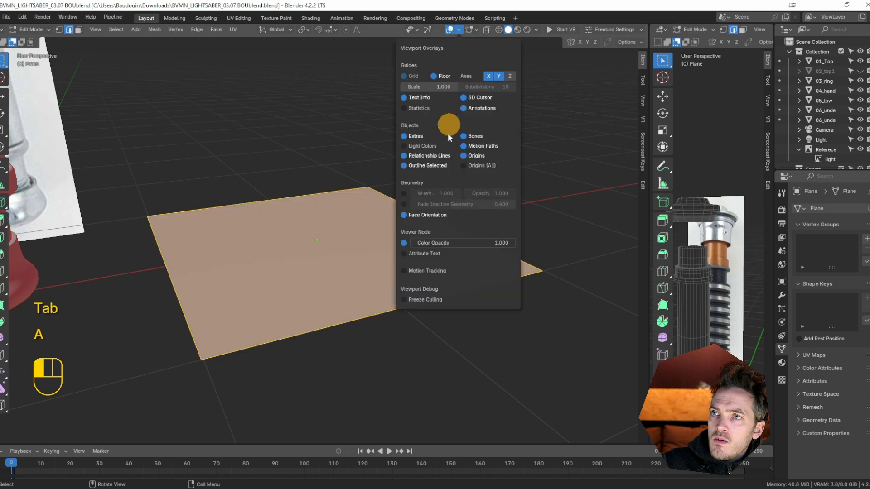
pyautogui.click(475, 30)
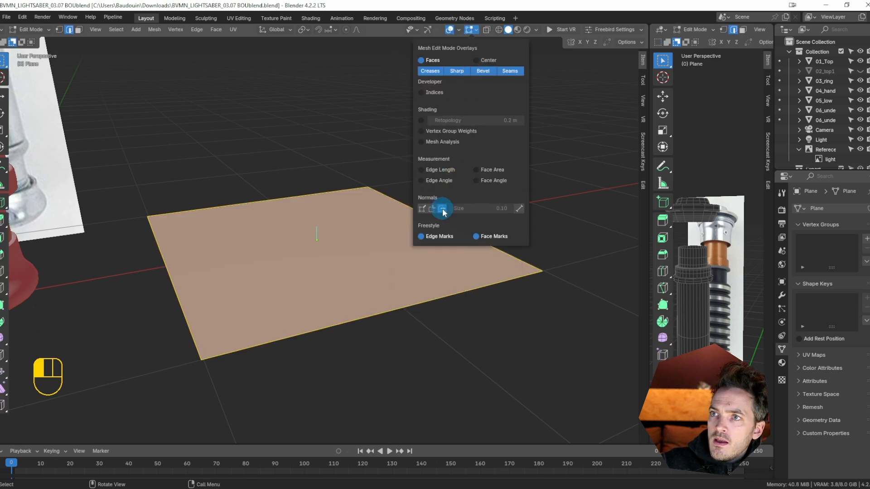
pyautogui.moveTo(351, 224); pyautogui.dragTo(353, 207, button='middle')
pyautogui.click(476, 30)
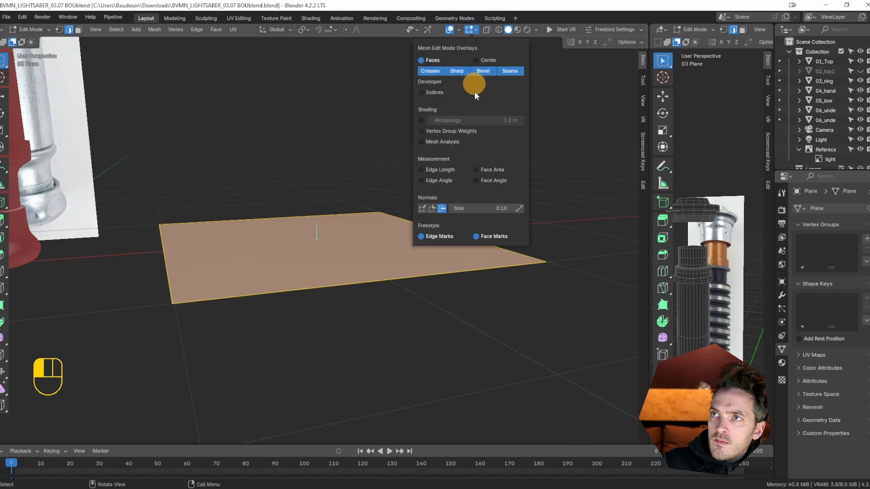
pyautogui.moveTo(447, 209); pyautogui.dragTo(491, 209)
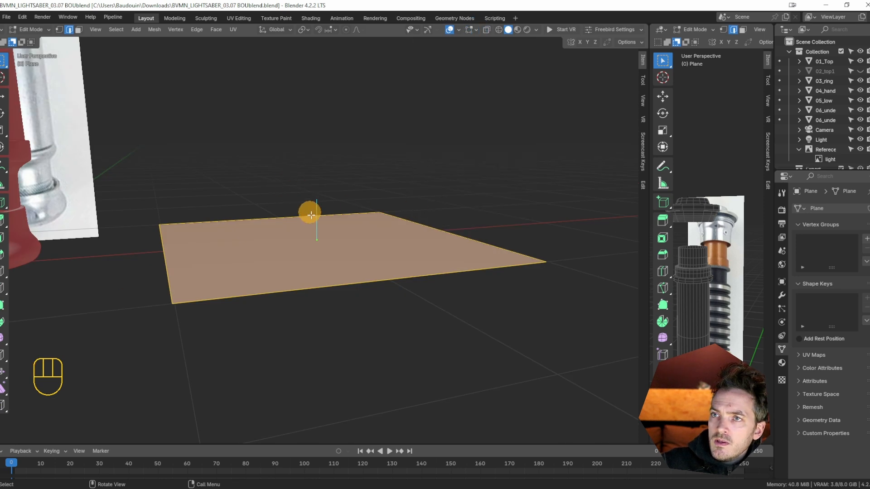
# - Compare the plane's front and back sides against its normal, and return to Object Mode
pyautogui.moveTo(319, 237); pyautogui.dragTo(332, 209, button='middle')
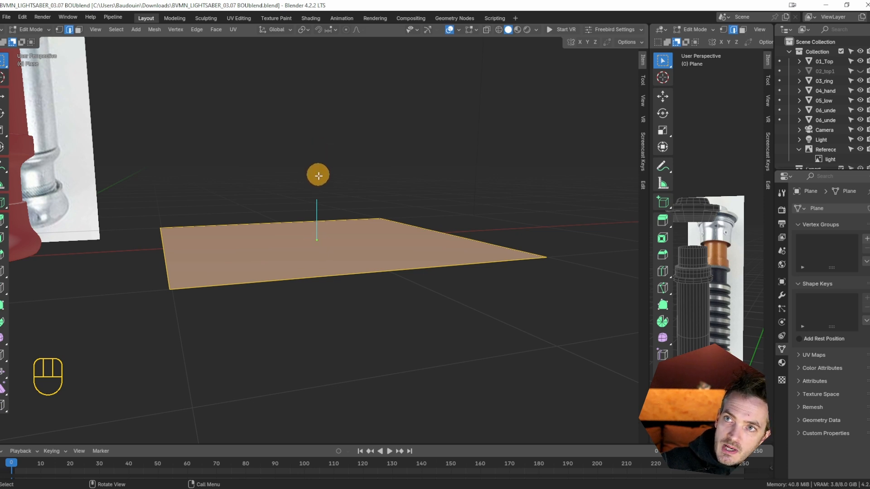
pyautogui.moveTo(323, 231); pyautogui.dragTo(320, 193, button='middle')
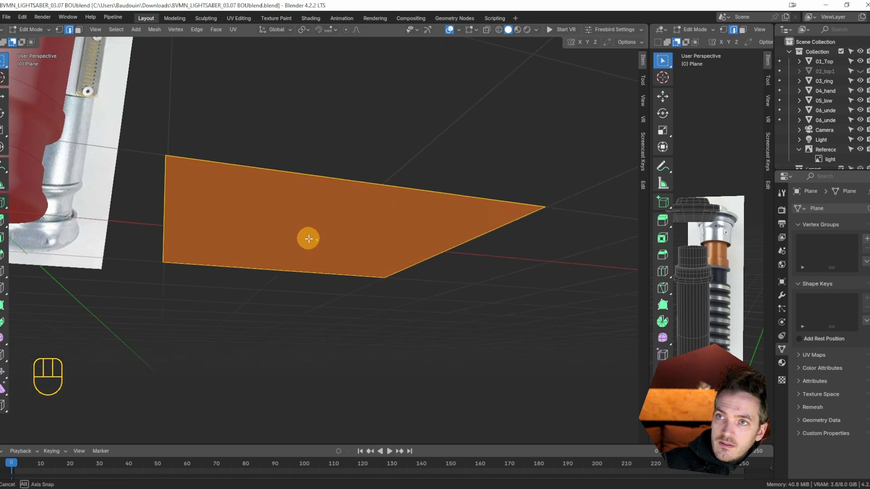
pyautogui.moveTo(307, 293); pyautogui.dragTo(387, 251, button='middle')
pyautogui.press('Tab')
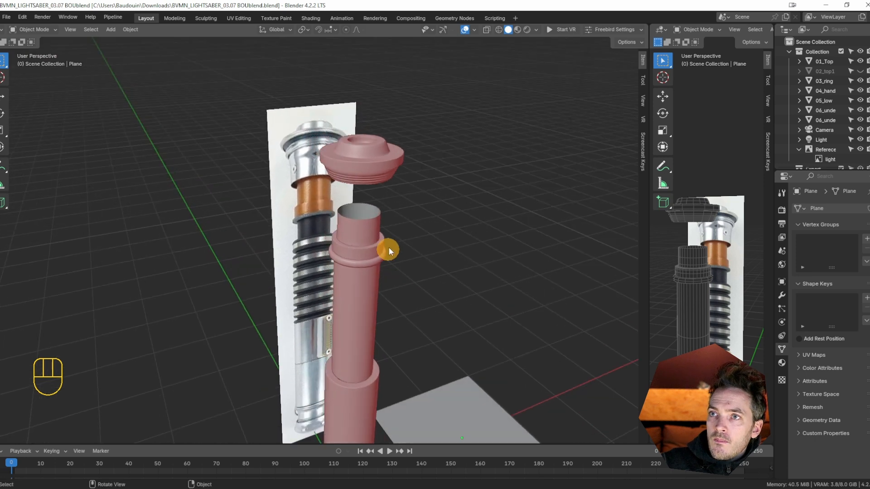
# - Raise the alpha of the Face Orientation Back and Front colours in the 3D Viewport theme preferences to nearly opaque
pyautogui.click(474, 30)
pyautogui.click(419, 205)
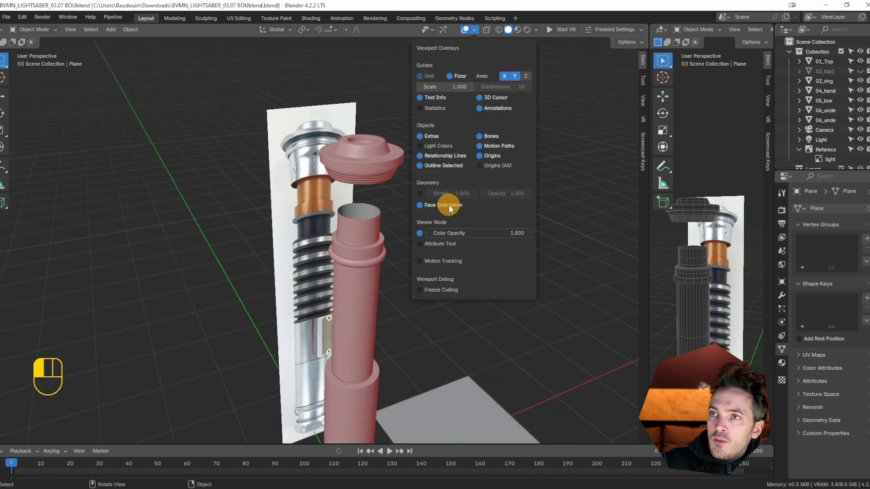
pyautogui.click(22, 17)
pyautogui.click(54, 156)
pyautogui.click(78, 120)
pyautogui.scroll(-15, 199, 169)
pyautogui.click(239, 196)
pyautogui.moveTo(235, 179); pyautogui.dragTo(408, 182)
pyautogui.click(238, 201)
pyautogui.moveTo(477, 257); pyautogui.dragTo(435, 257)
pyautogui.moveTo(436, 257); pyautogui.dragTo(422, 252, button='middle')
pyautogui.click(295, 22)
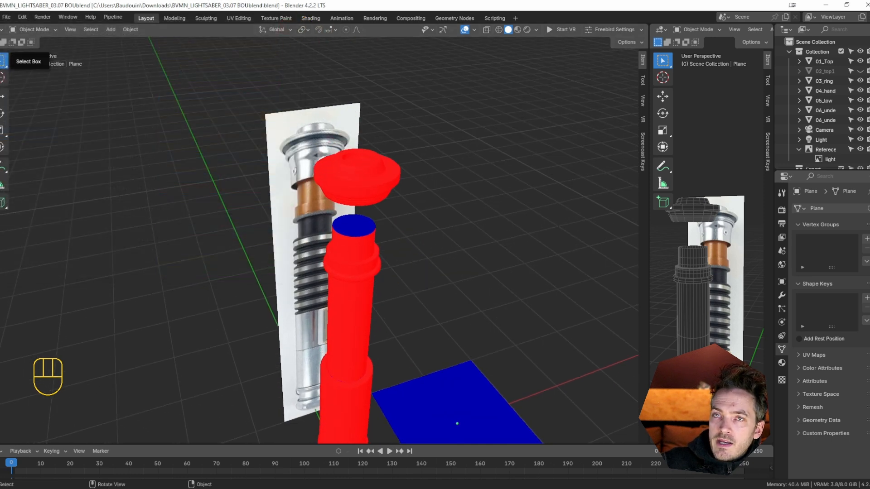
# - Reopen the 3D Viewport theme preferences and lower the Face Orientation Back alpha until the red is semi-transparent
pyautogui.click(25, 18)
pyautogui.click(52, 156)
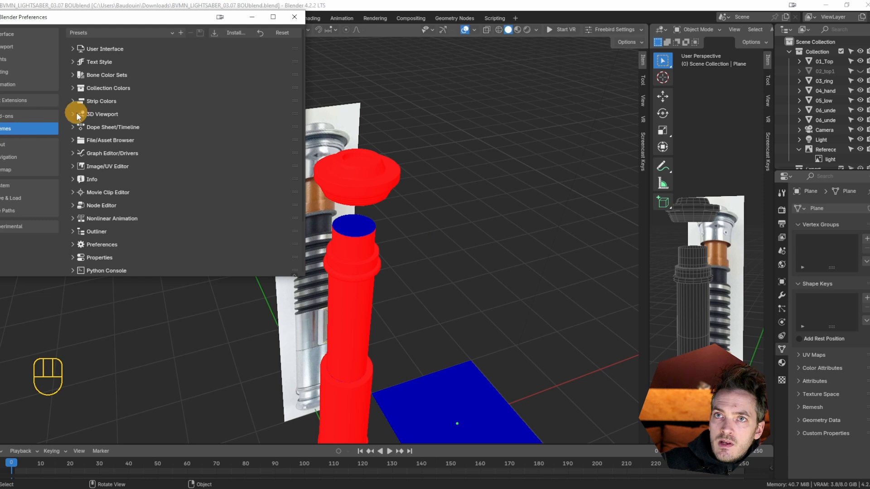
pyautogui.click(117, 116)
pyautogui.scroll(-15, 173, 159)
pyautogui.click(173, 161)
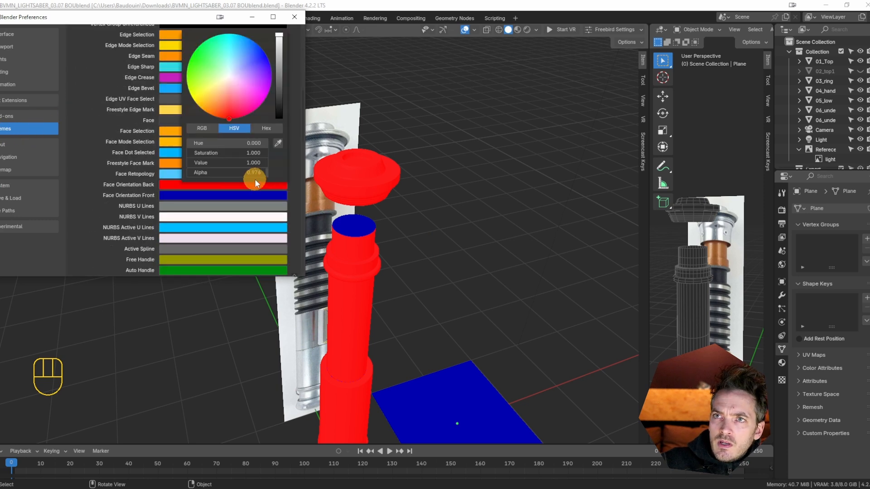
pyautogui.click(178, 183)
pyautogui.click(254, 184)
pyautogui.click(256, 184)
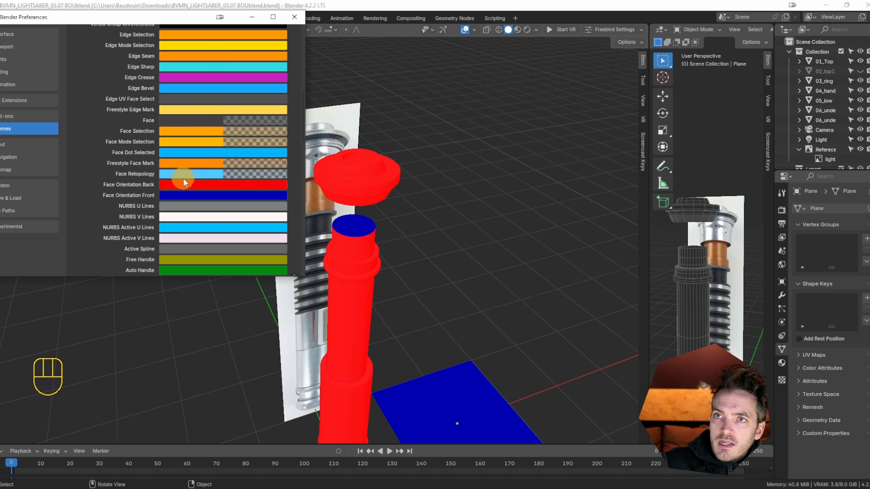
pyautogui.click(243, 185)
pyautogui.moveTo(254, 172); pyautogui.dragTo(189, 174)
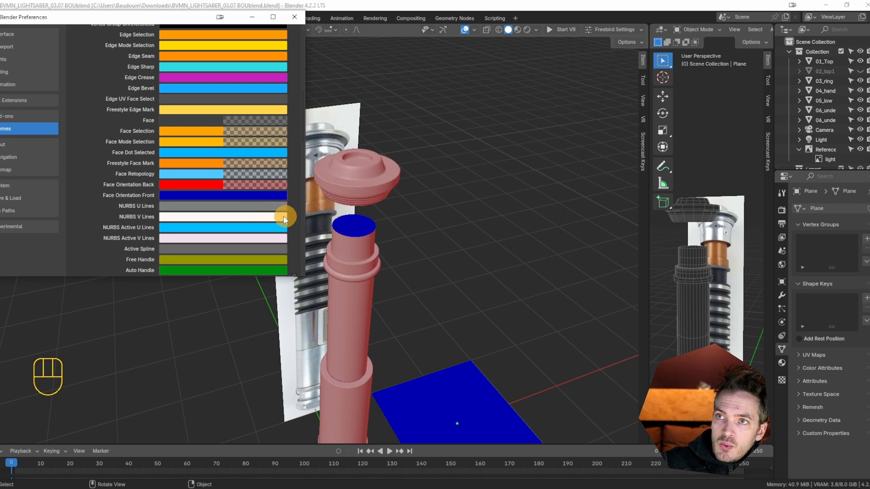
# - Lower the Face Orientation Front alpha until the blue is fully transparent, save the preferences and close them
pyautogui.click(262, 197)
pyautogui.moveTo(254, 181); pyautogui.dragTo(188, 181)
pyautogui.click(4, 268)
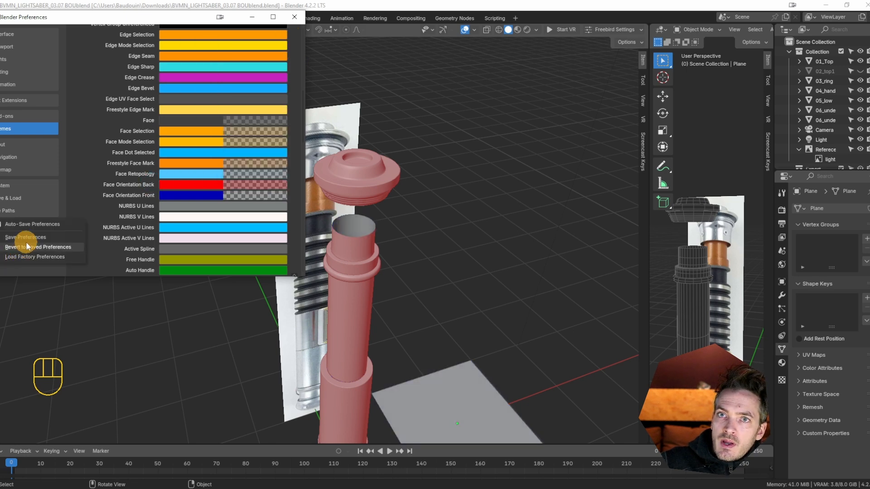
pyautogui.click(26, 238)
pyautogui.click(295, 20)
# - Open the exposed cylinder 06_under.001 in Edit Mode and inspect the direction of its face normals
pyautogui.moveTo(411, 334); pyautogui.dragTo(402, 326, button='middle')
pyautogui.scroll(5, 399, 303)
pyautogui.moveTo(398, 281); pyautogui.dragTo(349, 274, button='middle')
pyautogui.click(418, 208)
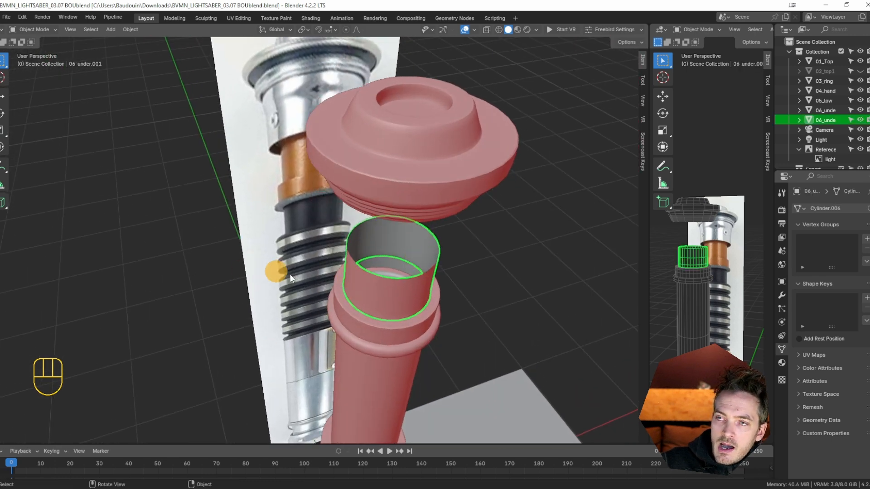
pyautogui.press('Tab')
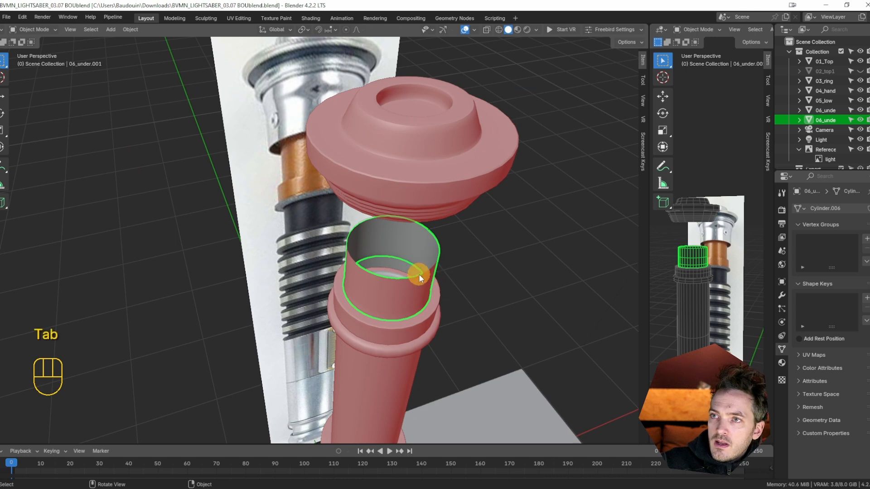
pyautogui.scroll(2, 424, 269)
pyautogui.keyDown('shift'); pyautogui.moveTo(423, 273); pyautogui.dragTo(367, 276, button='middle'); pyautogui.keyUp('shift')
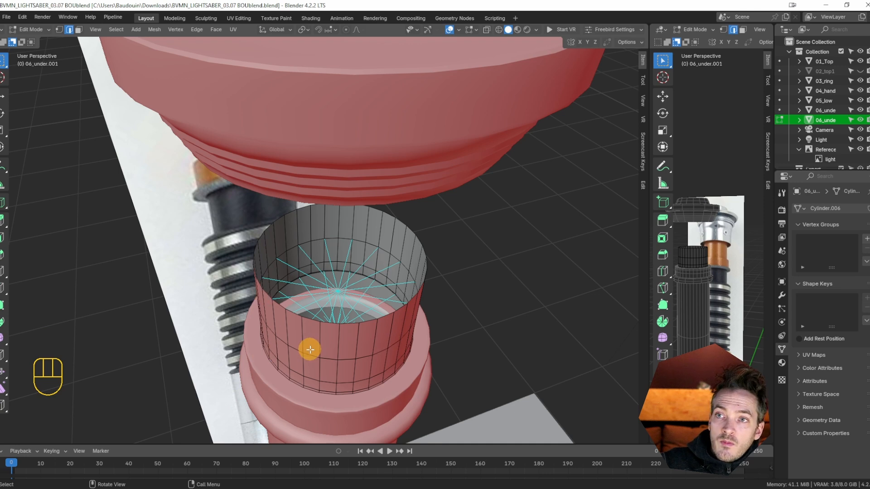
pyautogui.moveTo(399, 352); pyautogui.dragTo(394, 331, button='middle')
pyautogui.scroll(-8, 476, 286)
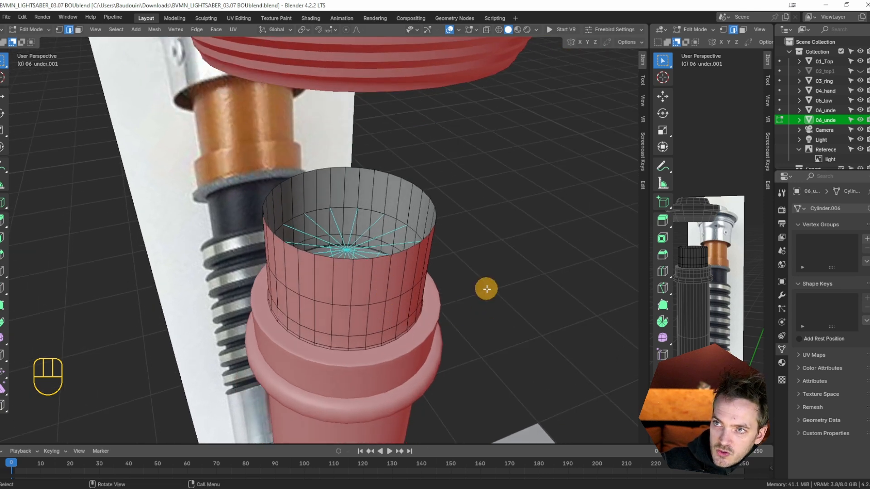
# - Review the mesh edit and viewport overlay options, and return to Object Mode to view the whole lightsaber
pyautogui.click(471, 29)
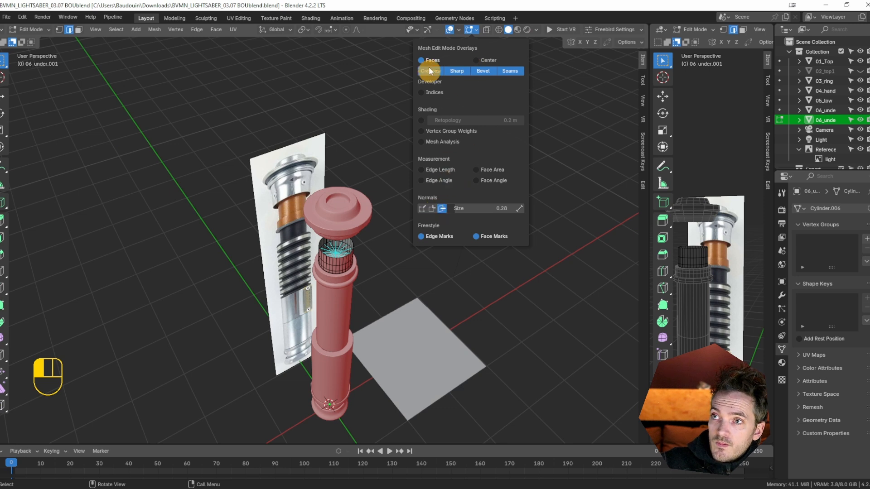
pyautogui.click(459, 30)
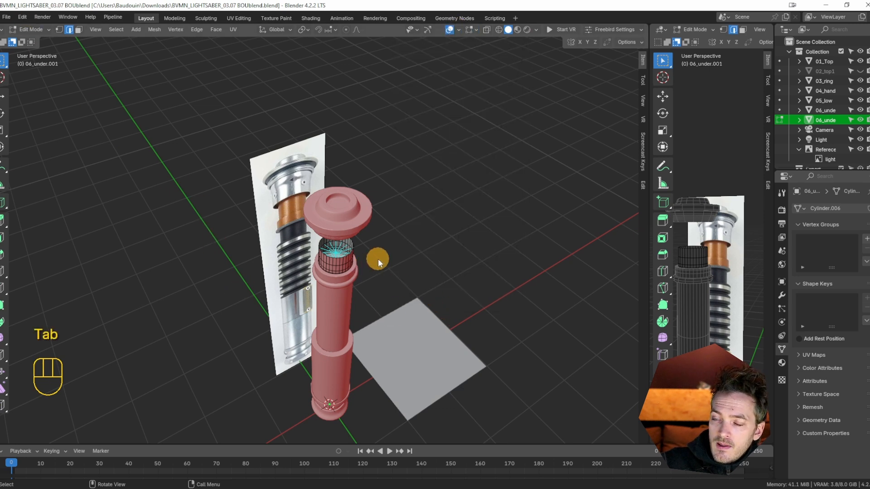
pyautogui.press('Tab')
pyautogui.moveTo(377, 264); pyautogui.dragTo(382, 314, button='middle')
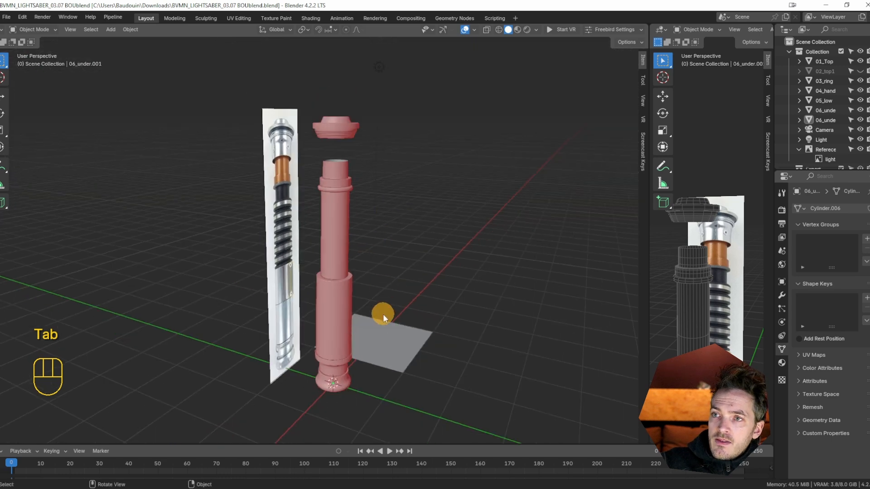
# - Delete the flat plane beside the lightsaber and make the reference image unselectable in the viewport
pyautogui.click(383, 337)
pyautogui.press('Delete')
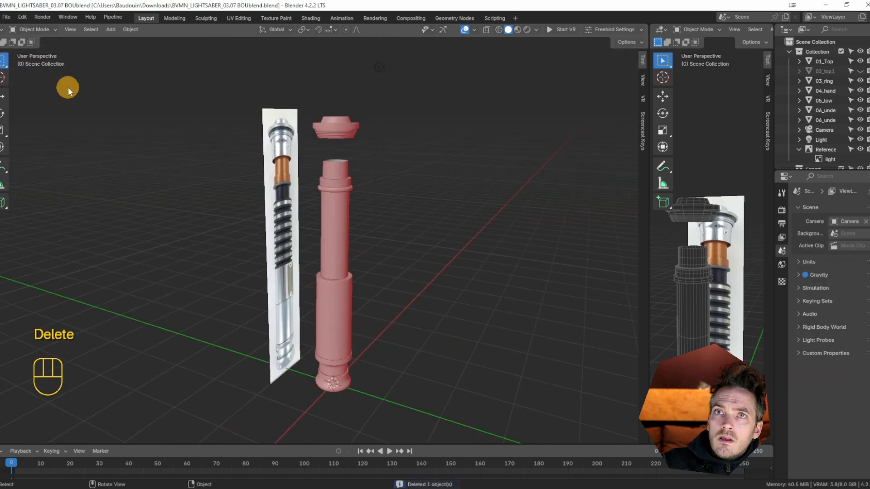
pyautogui.scroll(-1, 805, 144)
pyautogui.click(856, 144)
pyautogui.click(275, 188)
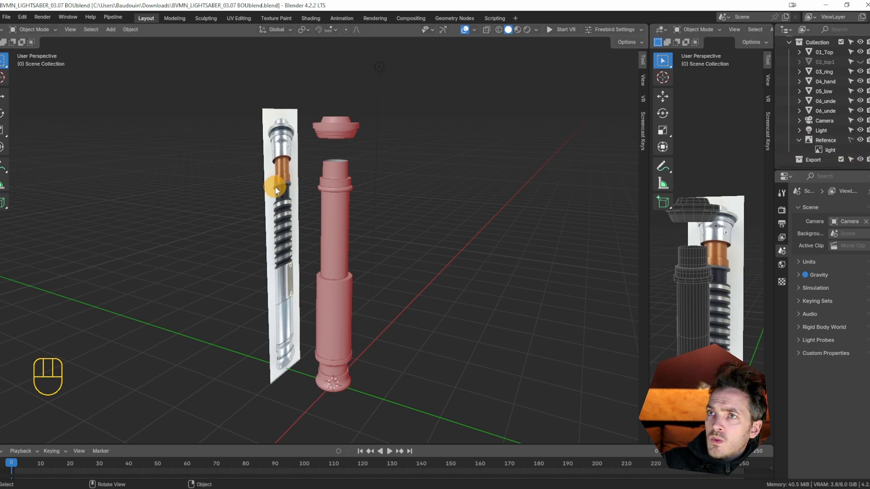
# - Select all the lightsaber parts and recalculate the normals of their whole meshes to the outside
pyautogui.moveTo(327, 135); pyautogui.dragTo(410, 397)
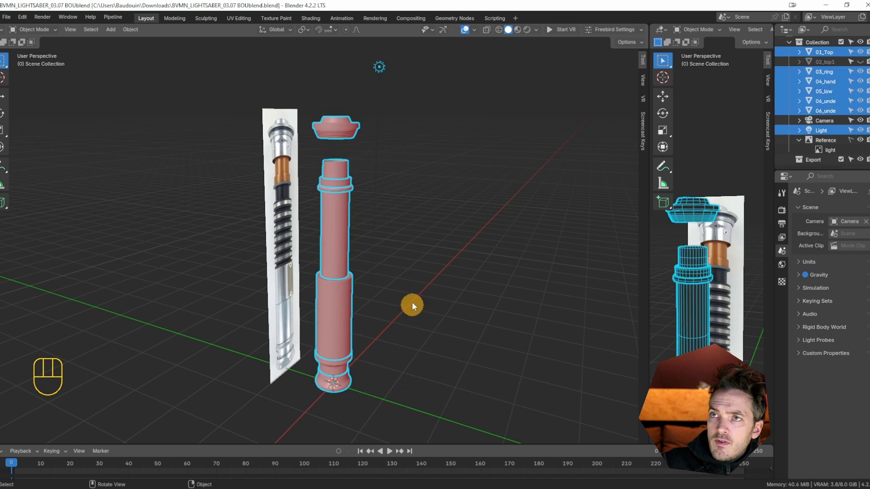
pyautogui.press('Tab')
pyautogui.press('Tab')
pyautogui.press('Tab')
pyautogui.press('Tab')
pyautogui.press('a')
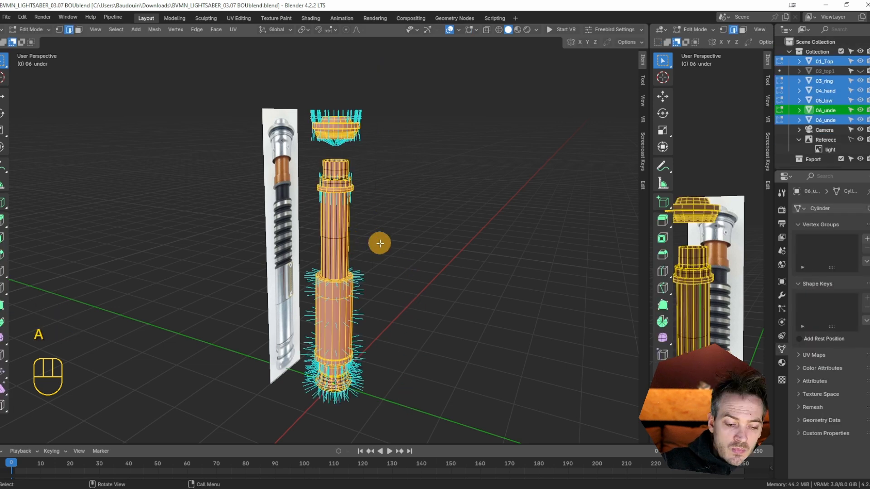
pyautogui.hotkey('alt', 'n')
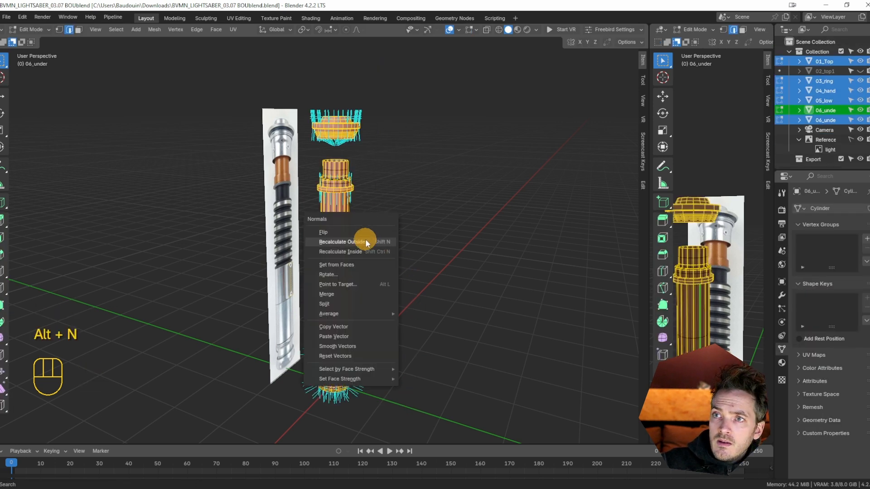
pyautogui.click(361, 242)
pyautogui.press('Tab')
# - Open the upper inner cylinder 06_under.001 in Edit Mode and check the direction of its face normals
pyautogui.moveTo(412, 227); pyautogui.dragTo(378, 248, button='middle')
pyautogui.click(395, 227)
pyautogui.click(342, 185)
pyautogui.press('KP_Decimal')
pyautogui.moveTo(342, 191); pyautogui.dragTo(304, 124, button='middle')
pyautogui.moveTo(367, 336); pyautogui.dragTo(442, 271, button='middle')
pyautogui.press('Tab')
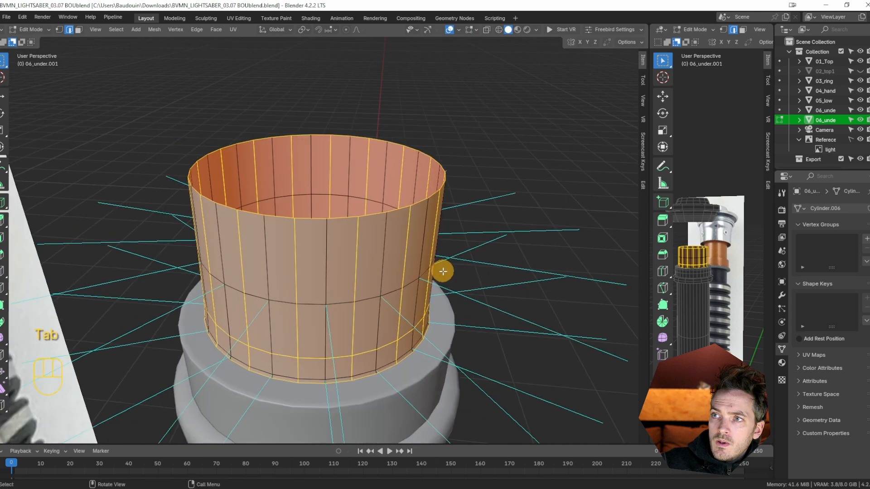
# - Turn off the face normals display for the mesh and, back in Object Mode, widen the Properties editor
pyautogui.scroll(-3, 443, 271)
pyautogui.click(472, 30)
pyautogui.click(442, 213)
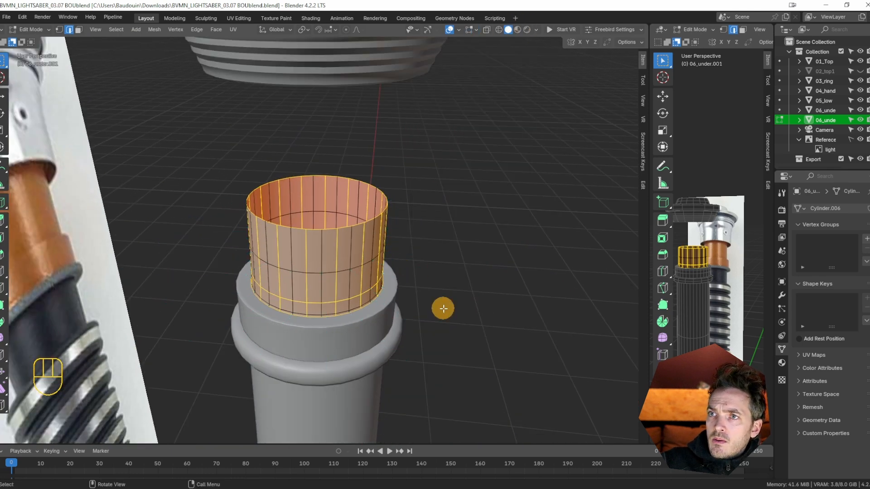
pyautogui.moveTo(439, 271); pyautogui.dragTo(400, 255, button='middle')
pyautogui.press('2')
pyautogui.click(409, 259)
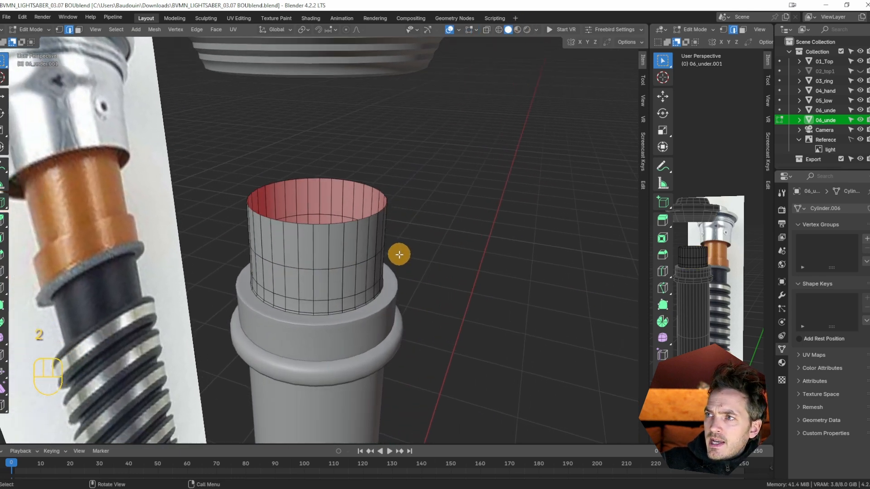
pyautogui.press('Tab')
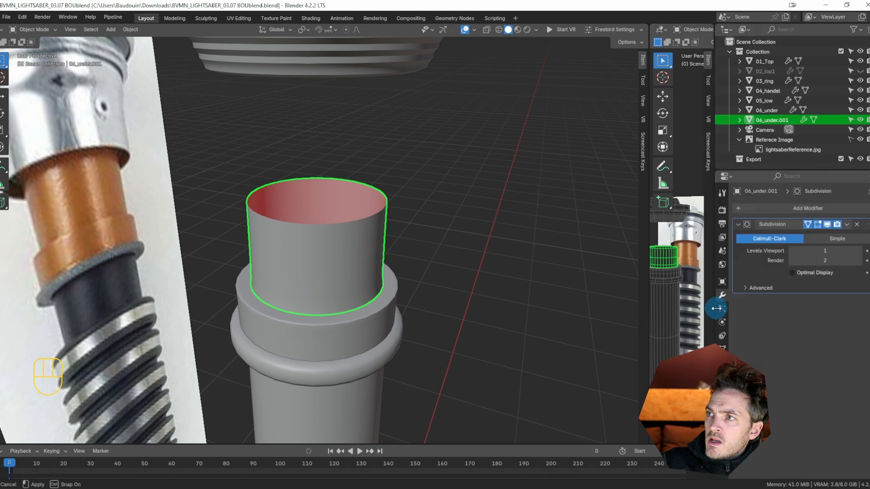
pyautogui.moveTo(717, 308); pyautogui.dragTo(716, 309)
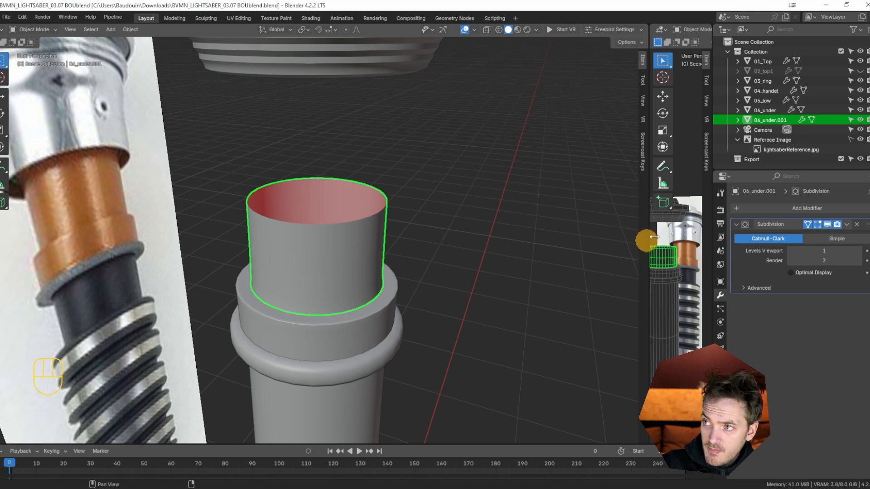
# - Open 01_Top in Edit Mode and try sliding the edge loop around its raised upper section, cancelling the slide
pyautogui.moveTo(431, 254); pyautogui.dragTo(387, 335, button='middle')
pyautogui.click(403, 152)
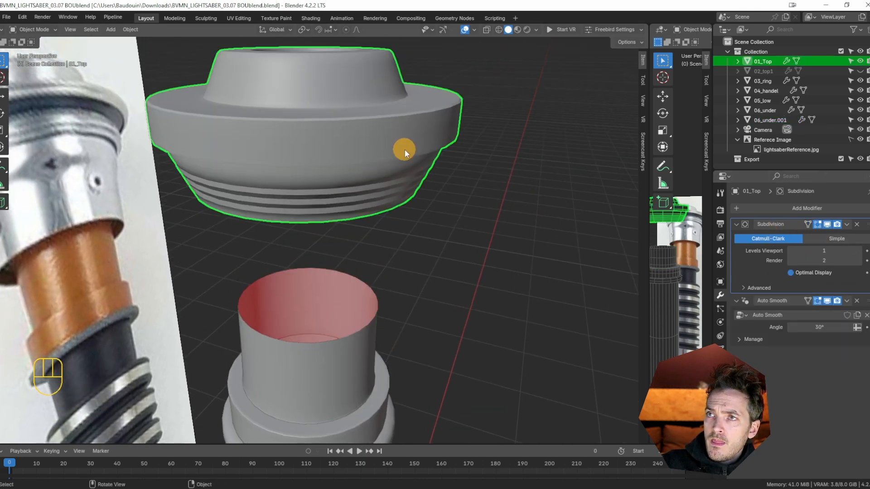
pyautogui.press('Tab')
pyautogui.keyDown('shift'); pyautogui.moveTo(412, 147); pyautogui.dragTo(404, 213, button='middle'); pyautogui.keyUp('shift')
pyautogui.press('2')
pyautogui.keyDown('alt'); pyautogui.click(342, 184); pyautogui.keyUp('alt')
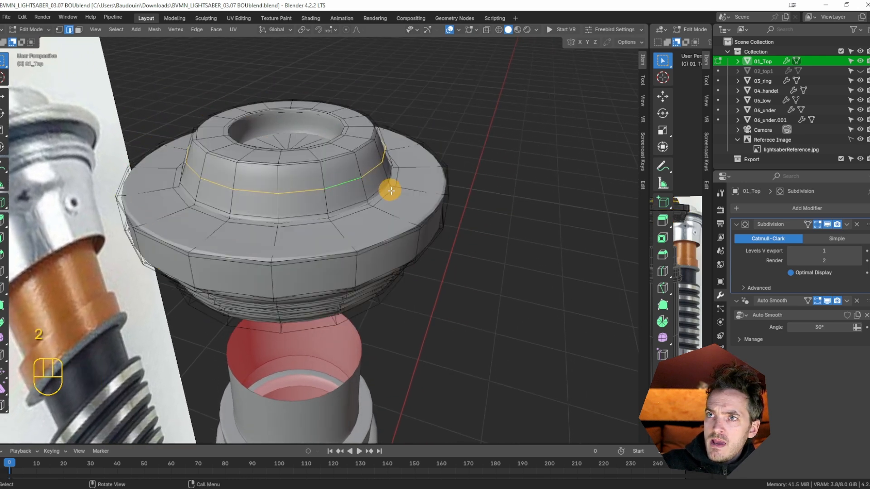
pyautogui.press('g')
pyautogui.press('g')
pyautogui.rightClick(387, 189)
pyautogui.scroll(-3, 394, 227)
pyautogui.keyDown('shift'); pyautogui.moveTo(403, 254); pyautogui.dragTo(388, 196, button='middle'); pyautogui.keyUp('shift')
pyautogui.press('Tab')
# - Open 06_under in Edit Mode and try to select the horizontal edge loop around the middle of its cylinder
pyautogui.click(343, 279)
pyautogui.press('Tab')
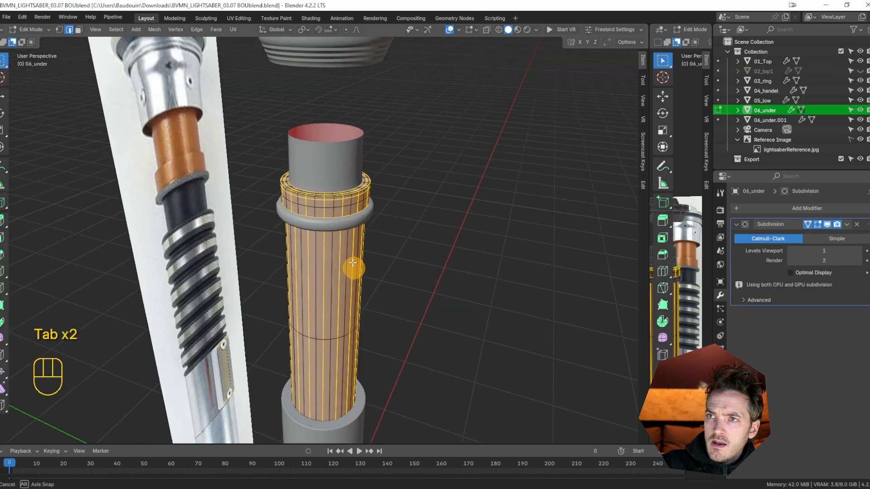
pyautogui.scroll(3, 355, 268)
pyautogui.press('2')
pyautogui.keyDown('alt'); pyautogui.click(355, 293); pyautogui.keyUp('alt')
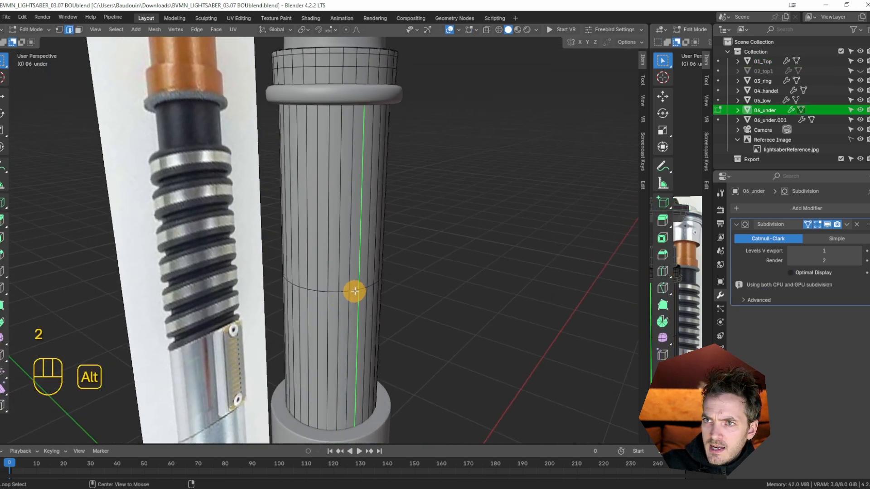
pyautogui.keyDown('alt'); pyautogui.click(337, 291); pyautogui.keyUp('alt')
pyautogui.keyDown('alt'); pyautogui.click(323, 291); pyautogui.keyUp('alt')
# - Isolate 06_under in Local View with its cylinder and collar in sight
pyautogui.scroll(-2, 378, 287)
pyautogui.keyDown('shift'); pyautogui.moveTo(378, 288); pyautogui.dragTo(301, 263, button='middle'); pyautogui.keyUp('shift')
pyautogui.press('KP_Divide')
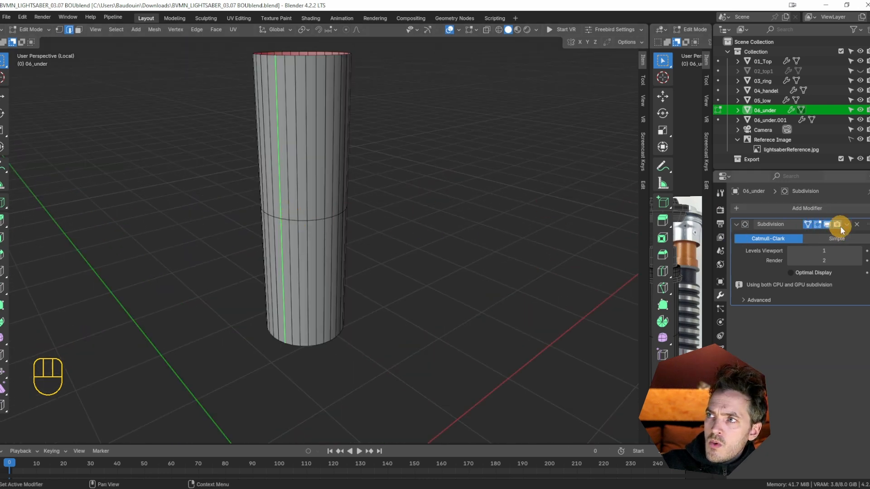
pyautogui.keyDown('shift'); pyautogui.moveTo(570, 221); pyautogui.dragTo(375, 239, button='middle'); pyautogui.keyUp('shift')
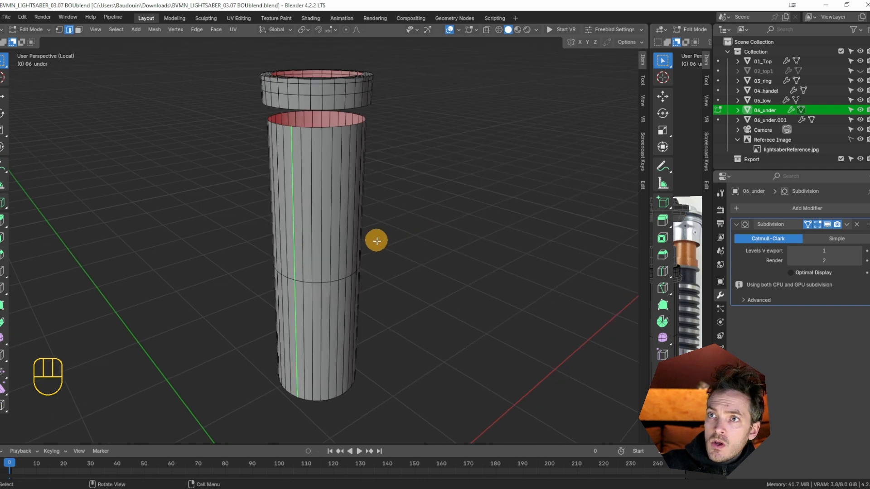
pyautogui.moveTo(438, 202); pyautogui.dragTo(358, 208, button='middle')
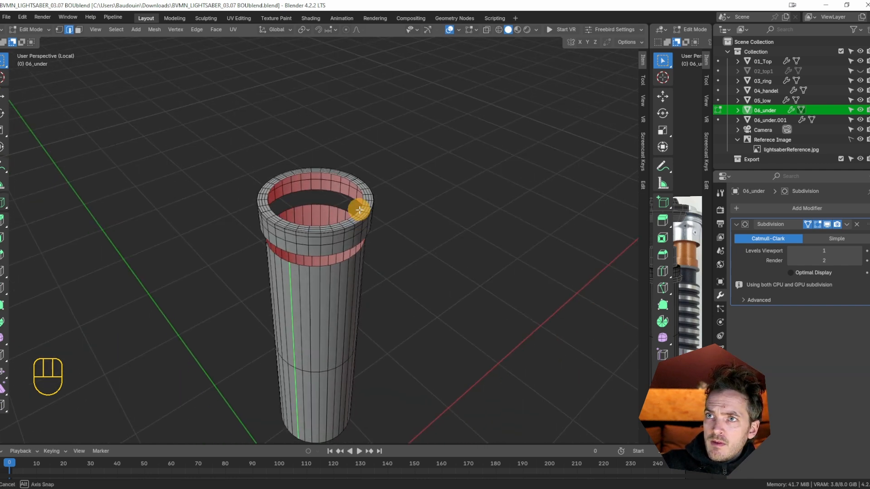
# - Toggle the Subdivision modifier's On Cage option off and on to compare how 06_under's edit mesh is displayed
pyautogui.click(808, 224)
pyautogui.keyDown('shift'); pyautogui.moveTo(424, 301); pyautogui.dragTo(407, 236, button='middle'); pyautogui.keyUp('shift')
pyautogui.click(809, 224)
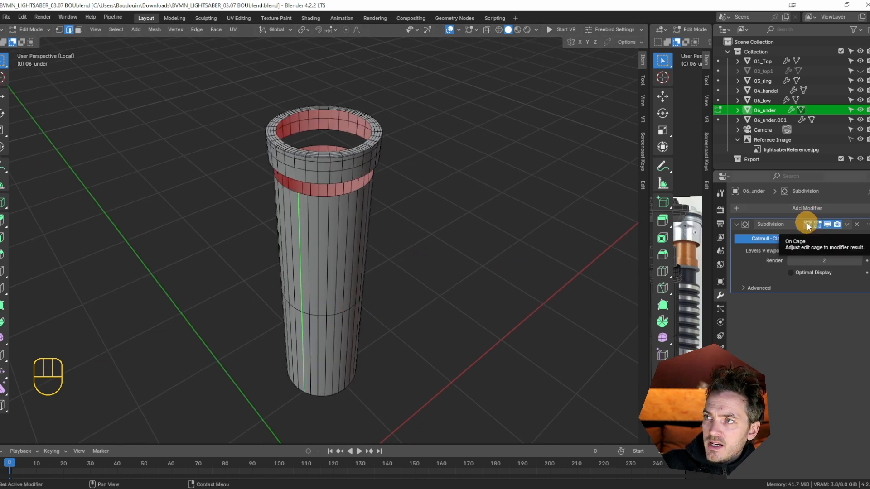
pyautogui.keyDown('shift'); pyautogui.moveTo(488, 301); pyautogui.dragTo(373, 235, button='middle'); pyautogui.keyUp('shift')
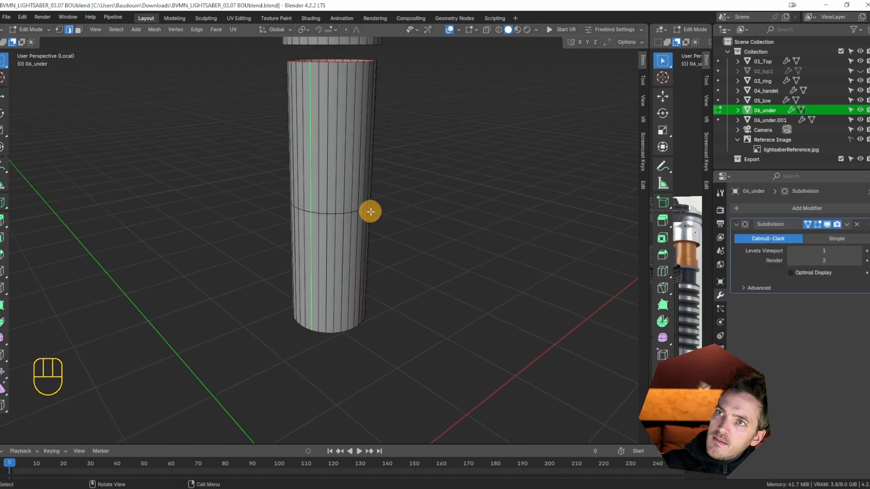
pyautogui.click(338, 199)
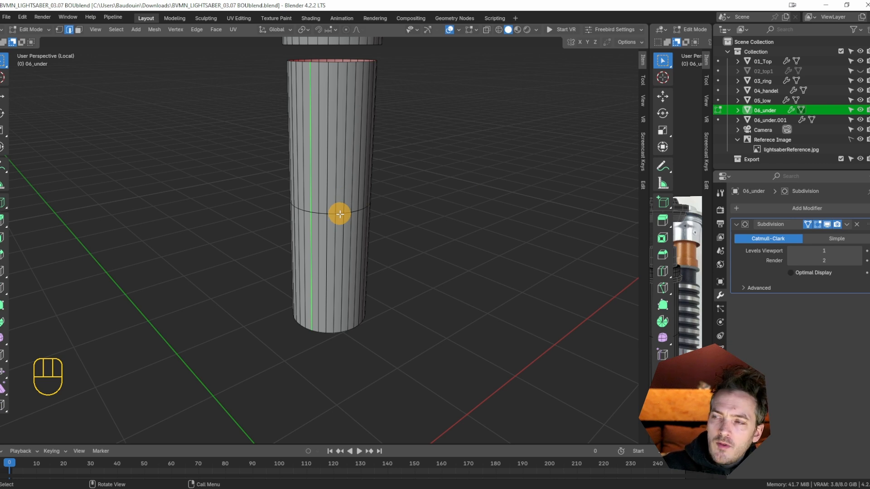
pyautogui.click(847, 224)
pyautogui.moveTo(410, 234); pyautogui.dragTo(293, 279, button='middle')
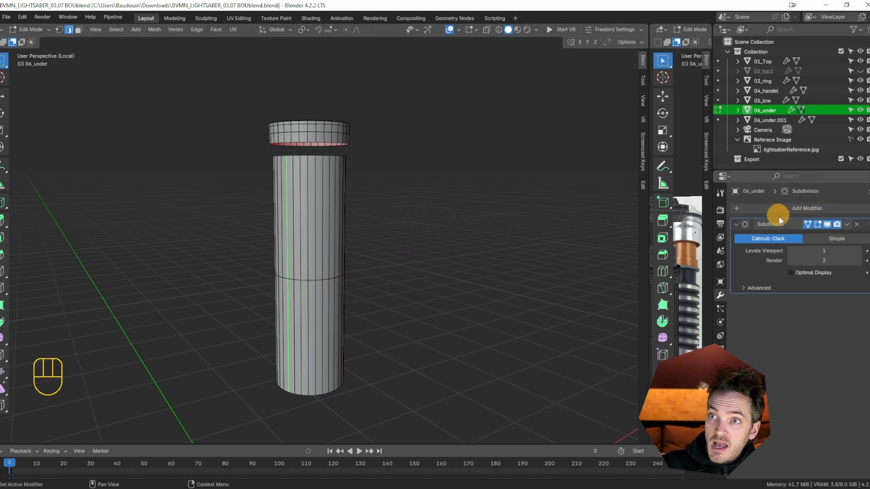
# - Turn off On Cage for 06_under's Subdivision modifier and frame a selected edge on the collar's upper rim
pyautogui.click(807, 224)
pyautogui.keyDown('shift'); pyautogui.moveTo(407, 275); pyautogui.dragTo(415, 312, button='middle'); pyautogui.keyUp('shift')
pyautogui.moveTo(384, 264); pyautogui.dragTo(378, 282, button='middle')
pyautogui.scroll(1, 369, 276)
pyautogui.keyDown('shift'); pyautogui.moveTo(377, 235); pyautogui.dragTo(287, 168, button='middle'); pyautogui.keyUp('shift')
pyautogui.scroll(4, 369, 276)
pyautogui.click(318, 210)
pyautogui.press('KP_Decimal')
pyautogui.moveTo(359, 171)
pyautogui.mouseDown(button='middle')
pyautogui.moveTo(351, 185)
pyautogui.moveTo(359, 174)
pyautogui.mouseUp(button='middle')
pyautogui.keyDown('shift'); pyautogui.moveTo(336, 238); pyautogui.dragTo(344, 144, button='middle'); pyautogui.keyUp('shift')
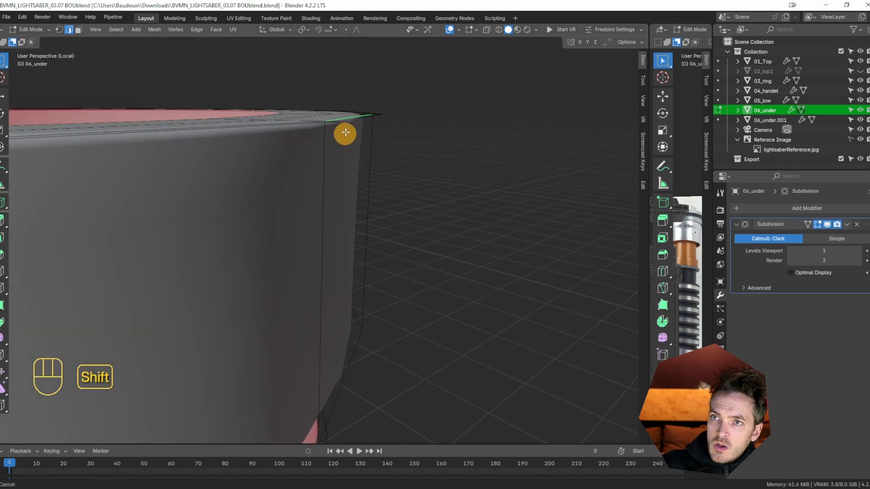
# - Select the edge loop around the open lower end of the 06_under cylinder
pyautogui.scroll(-3, 342, 181)
pyautogui.keyDown('shift'); pyautogui.moveTo(331, 220); pyautogui.dragTo(348, 95, button='middle'); pyautogui.keyUp('shift')
pyautogui.scroll(-5, 342, 173)
pyautogui.scroll(-1, 334, 235)
pyautogui.keyDown('shift'); pyautogui.moveTo(315, 279); pyautogui.dragTo(366, 83, button='middle'); pyautogui.keyUp('shift')
pyautogui.keyDown('shift'); pyautogui.moveTo(309, 313); pyautogui.dragTo(345, 89, button='middle'); pyautogui.keyUp('shift')
pyautogui.moveTo(351, 326); pyautogui.dragTo(349, 283, button='middle')
pyautogui.press('2')
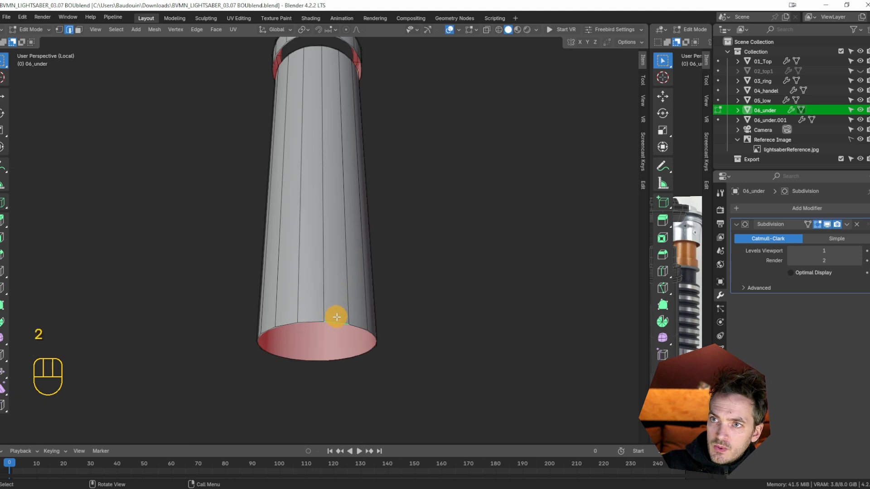
pyautogui.keyDown('alt'); pyautogui.click(336, 321); pyautogui.keyUp('alt')
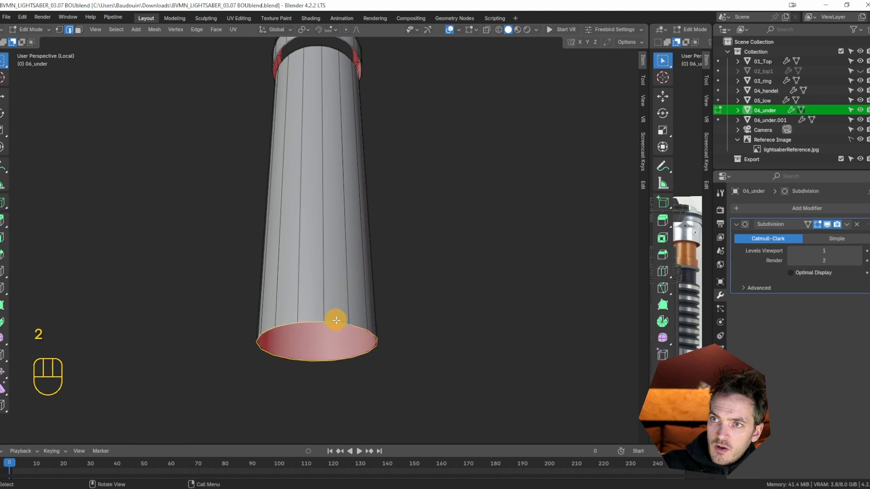
# - Switch the Subdivision modifier's viewport display off and on to compare the base mesh with the smoothed one
pyautogui.click(828, 224)
pyautogui.keyDown('shift'); pyautogui.moveTo(432, 157); pyautogui.dragTo(501, 198, button='middle'); pyautogui.keyUp('shift')
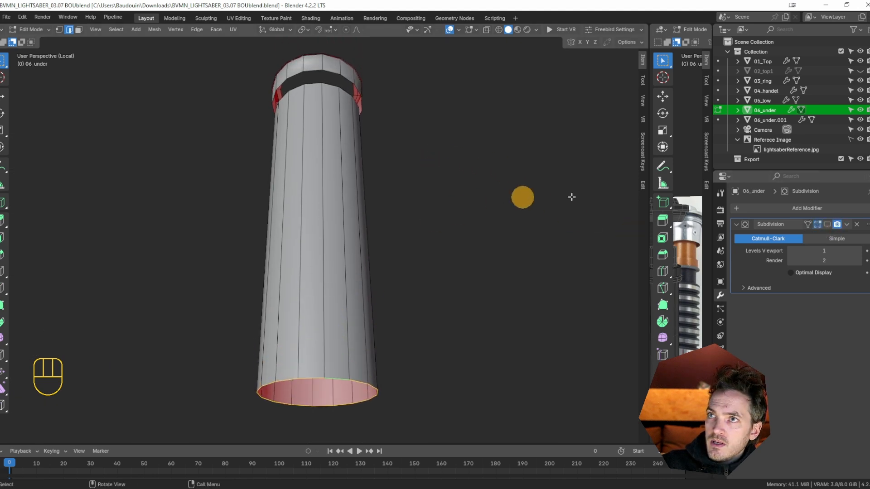
pyautogui.click(828, 224)
pyautogui.moveTo(313, 217)
pyautogui.mouseDown(button='middle')
pyautogui.moveTo(287, 269)
pyautogui.moveTo(304, 231)
pyautogui.mouseUp(button='middle')
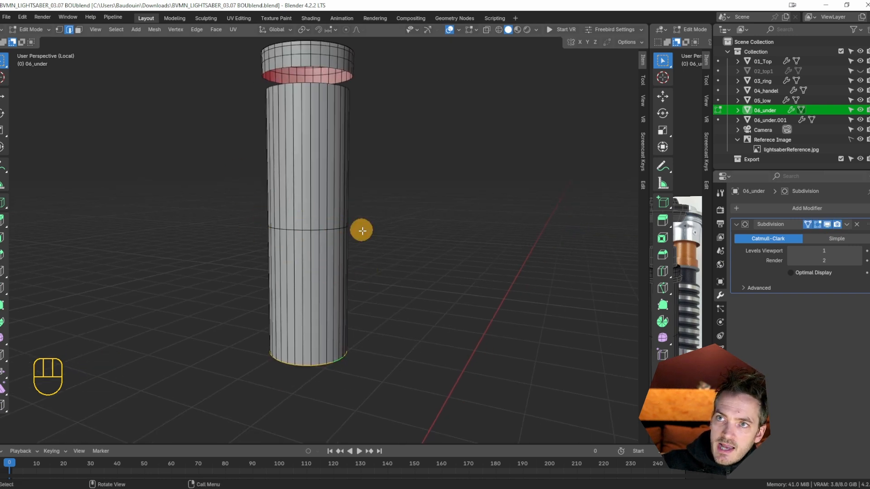
# - Try adding loop cuts to the 06_under cylinder with On Cage enabled, undo them and turn On Cage off again
pyautogui.click(809, 224)
pyautogui.hotkey('ctrl', 'r')
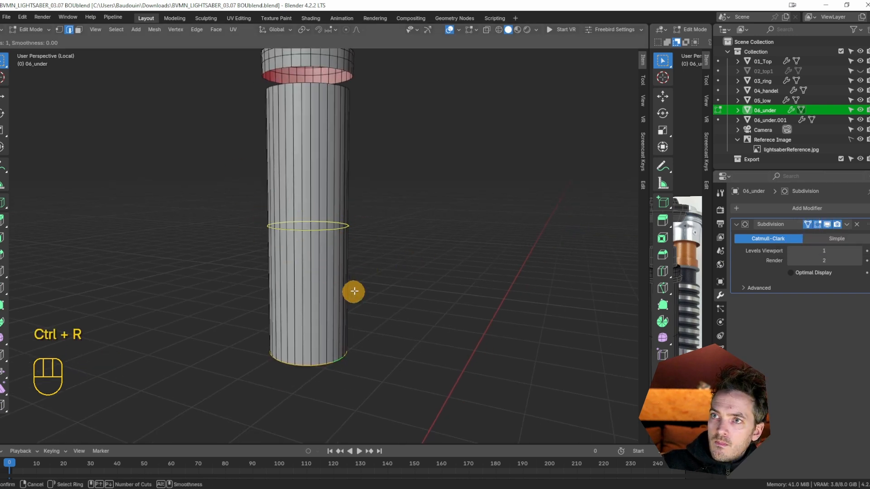
pyautogui.moveTo(349, 220); pyautogui.dragTo(315, 192)
pyautogui.hotkey('ctrl', 'r')
pyautogui.click(323, 199)
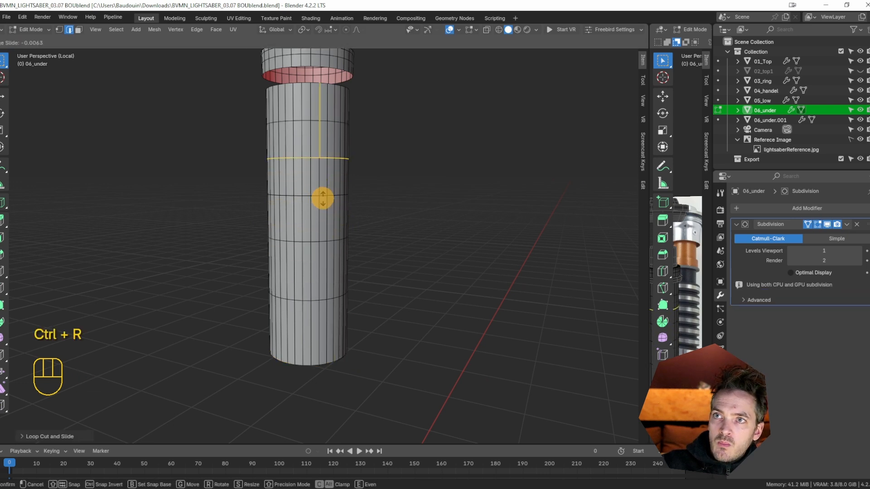
pyautogui.rightClick(322, 197)
pyautogui.hotkey('ctrl', 'z')
pyautogui.hotkey('ctrl', 'z')
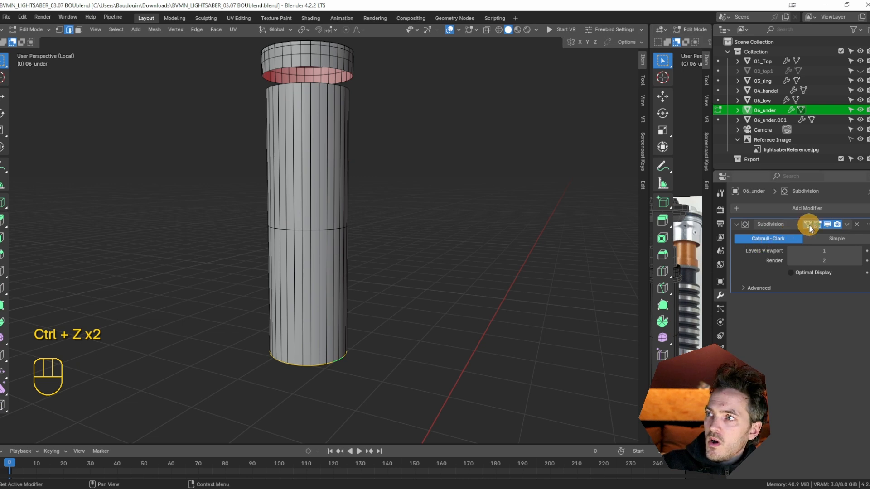
pyautogui.click(809, 225)
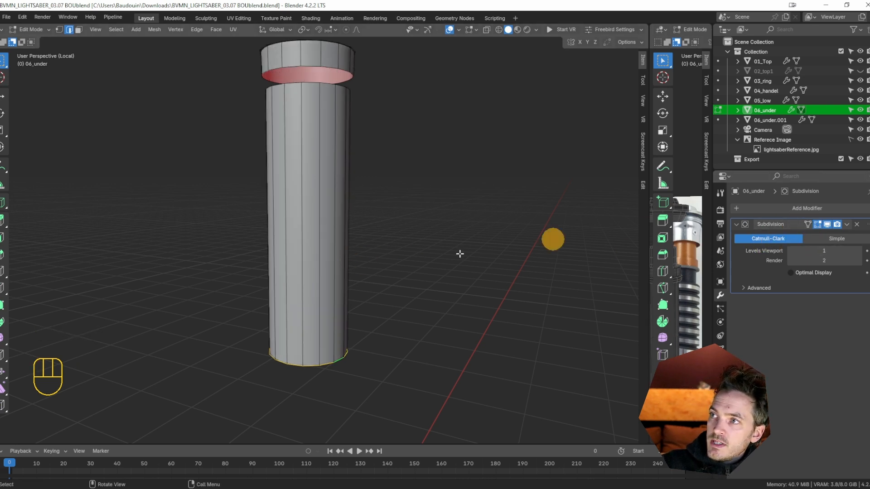
# - Add a trial loop cut around the lower half of the 06_under cylinder and undo it
pyautogui.hotkey('ctrl', 'r')
pyautogui.click(279, 251)
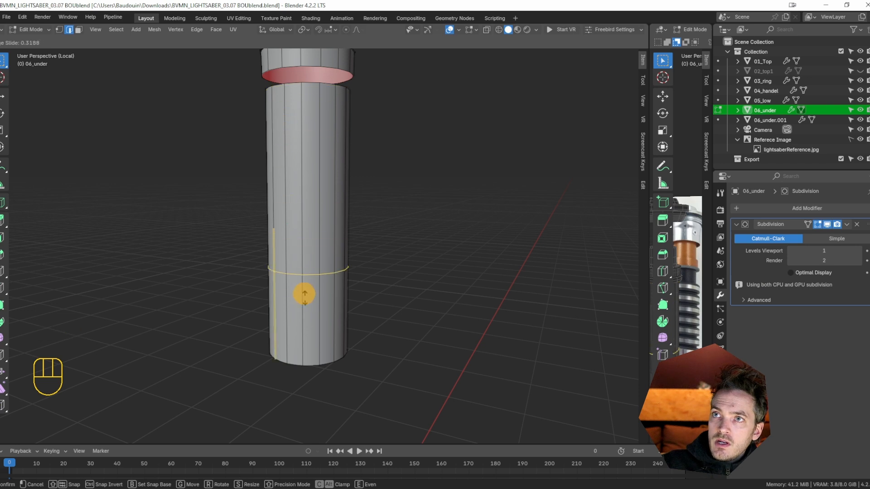
pyautogui.rightClick(316, 371)
pyautogui.hotkey('ctrl', 'z')
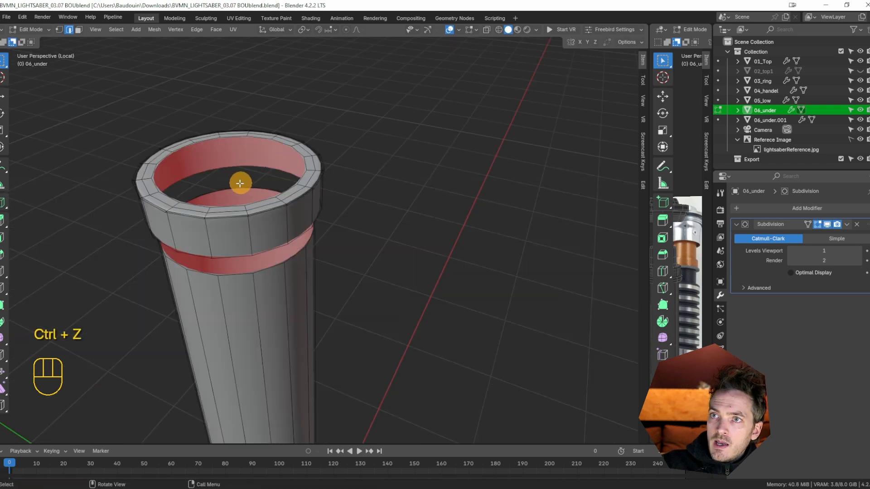
# - Extrude the inner edge loop of 06_under's collar a short distance downward into the opening
pyautogui.press('2')
pyautogui.press('KP_Decimal')
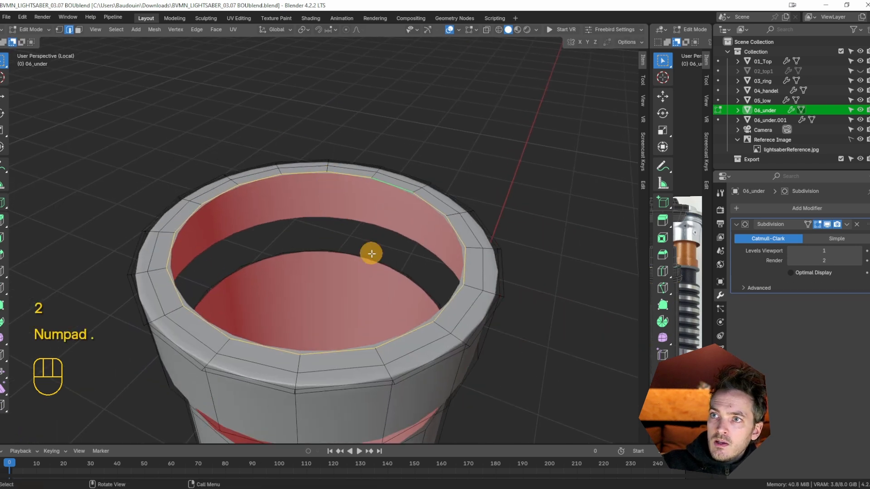
pyautogui.press('e')
pyautogui.press('z')
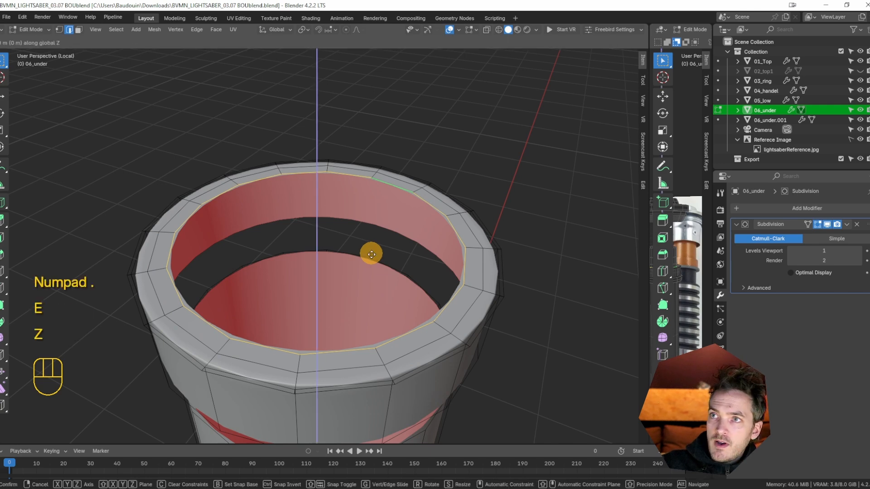
pyautogui.press('z')
pyautogui.click(368, 277)
pyautogui.keyDown('shift'); pyautogui.moveTo(334, 243); pyautogui.dragTo(308, 238, button='middle'); pyautogui.keyUp('shift')
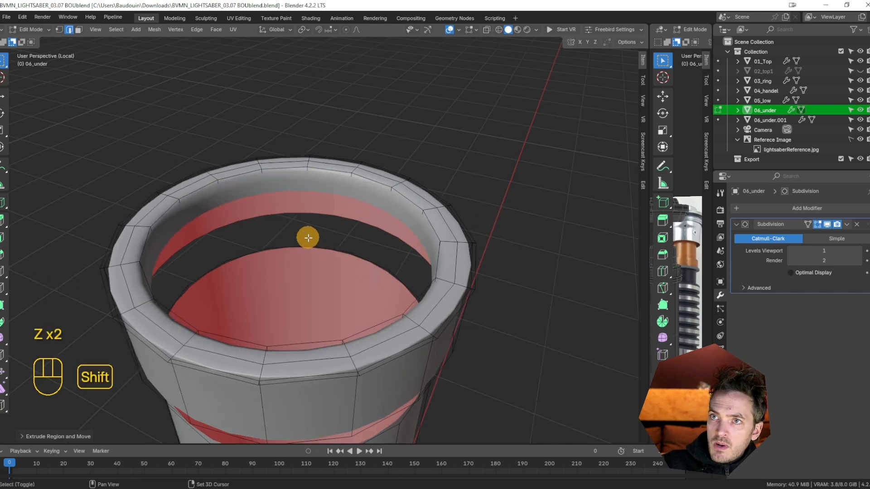
# - Inspect the collar rim of 06_under in flat shading with the Subdivision viewport display off and on, and restore smooth shading
pyautogui.scroll(4, 308, 238)
pyautogui.moveTo(333, 276); pyautogui.dragTo(453, 311, button='middle')
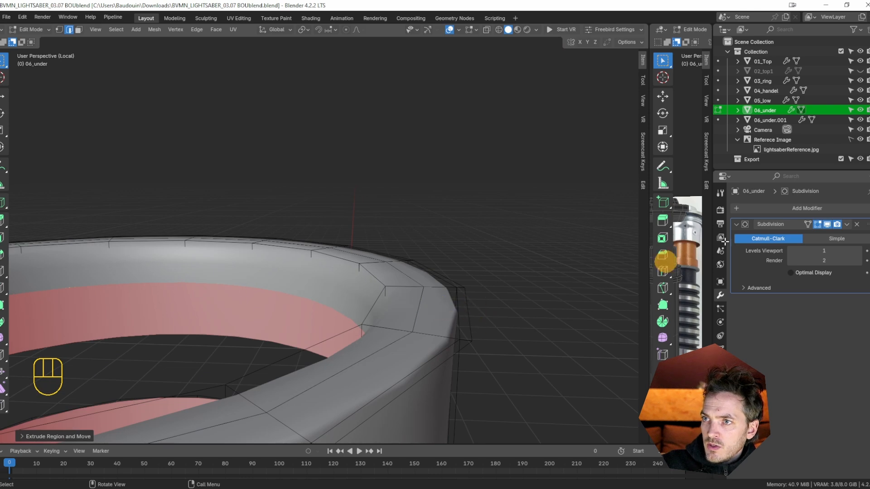
pyautogui.click(827, 225)
pyautogui.moveTo(331, 292); pyautogui.dragTo(421, 290, button='middle')
pyautogui.press('Tab')
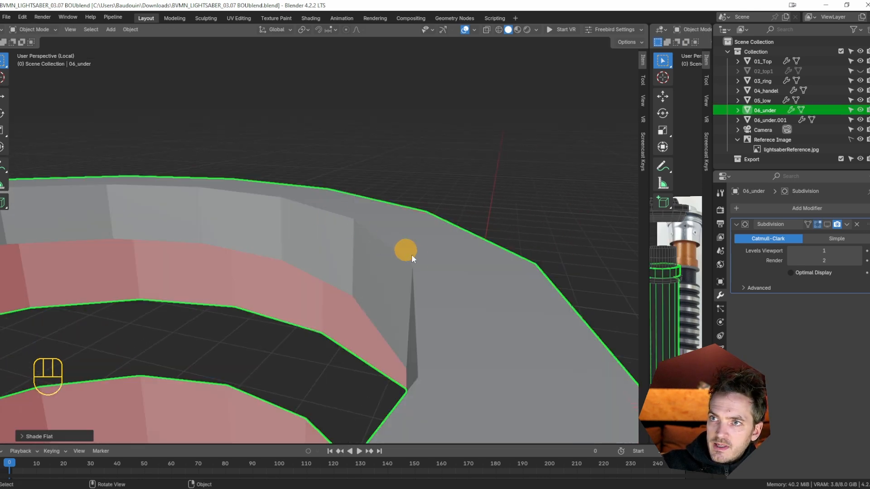
pyautogui.moveTo(412, 254); pyautogui.dragTo(409, 287, button='middle')
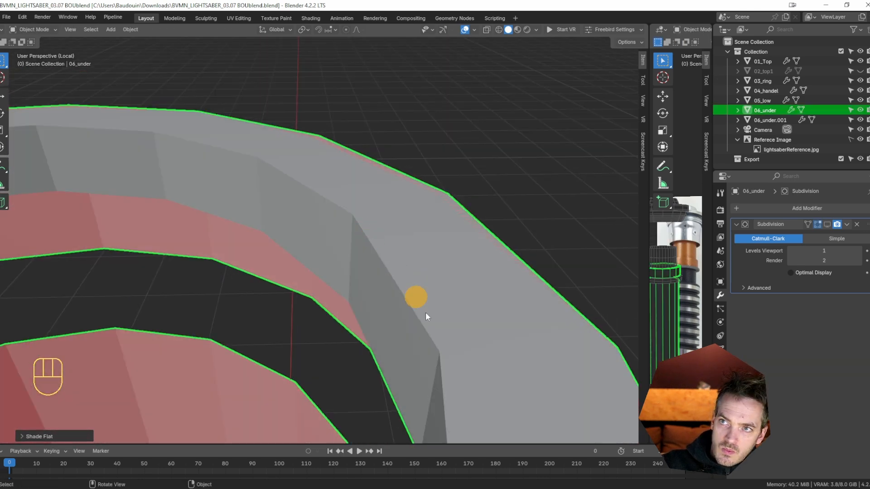
pyautogui.click(829, 225)
pyautogui.moveTo(474, 283); pyautogui.dragTo(401, 273, button='middle')
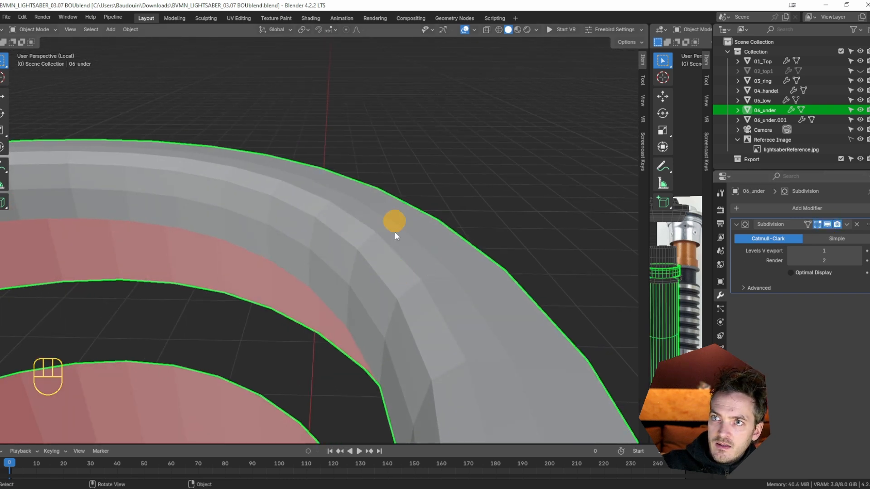
pyautogui.rightClick(388, 259)
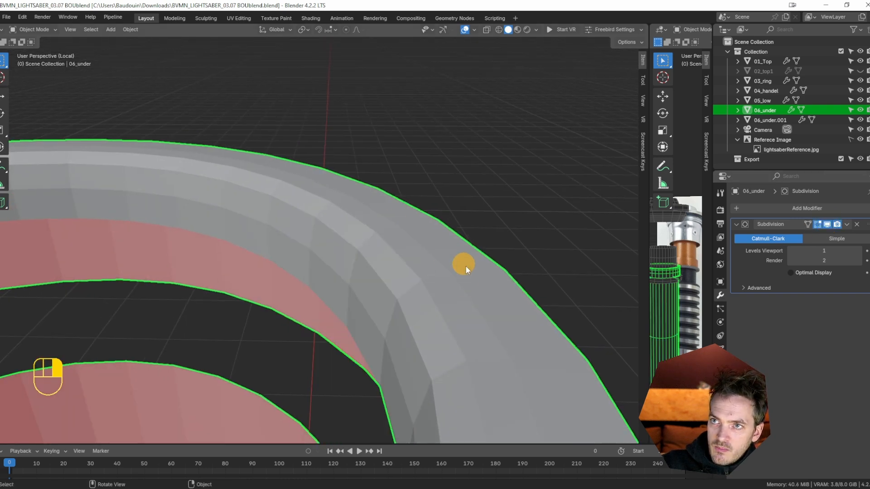
pyautogui.moveTo(406, 289); pyautogui.dragTo(382, 290, button='middle')
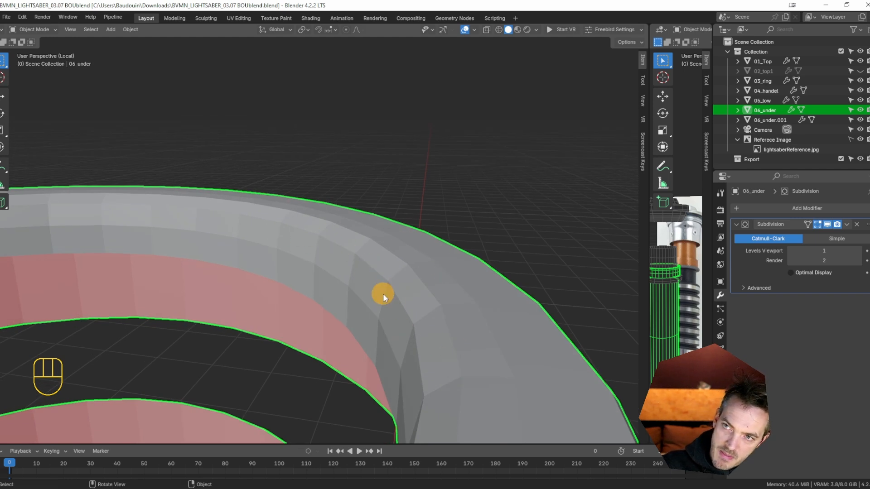
pyautogui.press('Tab')
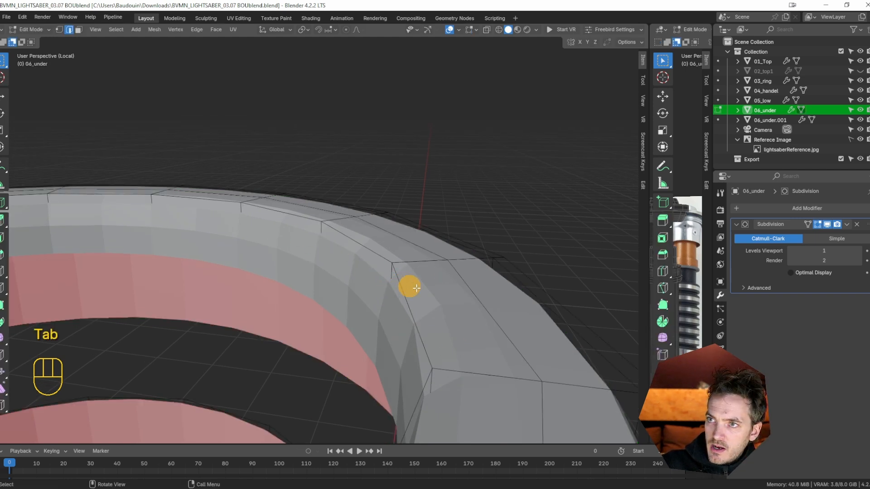
pyautogui.rightClick(456, 300)
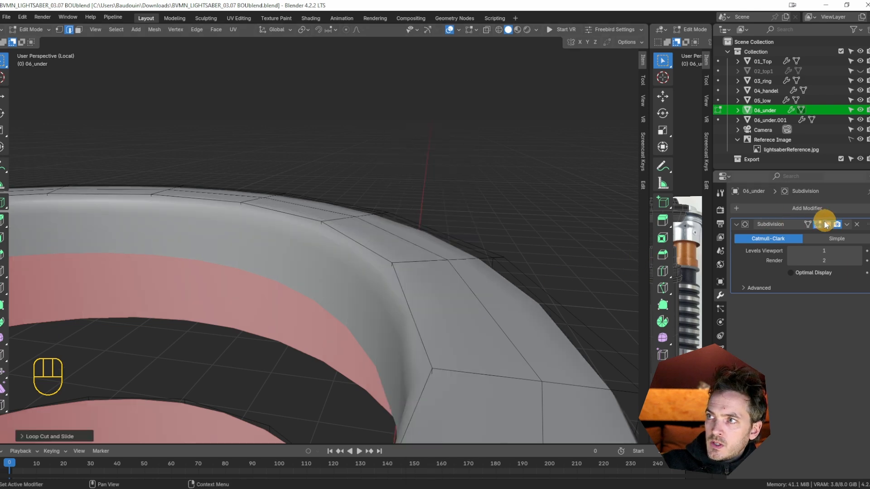
# - Edge-slide the selected edge just inside the collar's inner rim on 06_under
pyautogui.moveTo(458, 316); pyautogui.dragTo(482, 318, button='middle')
pyautogui.press('g')
pyautogui.press('g')
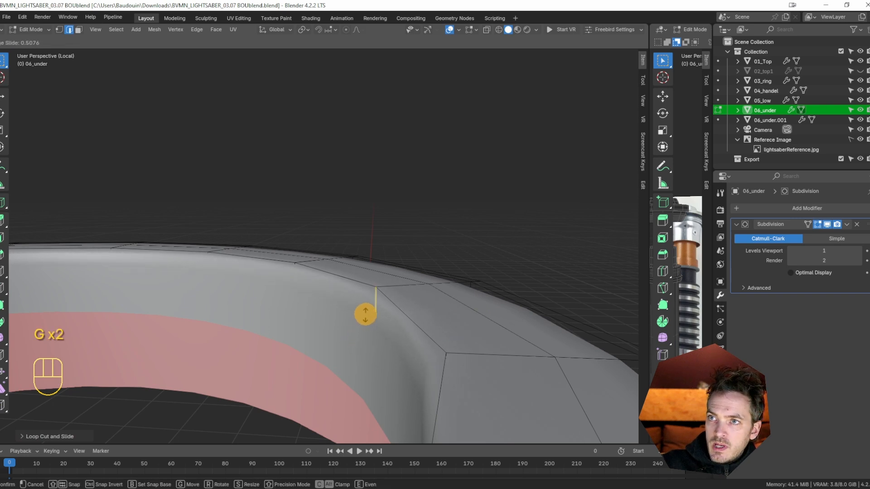
pyautogui.click(361, 330)
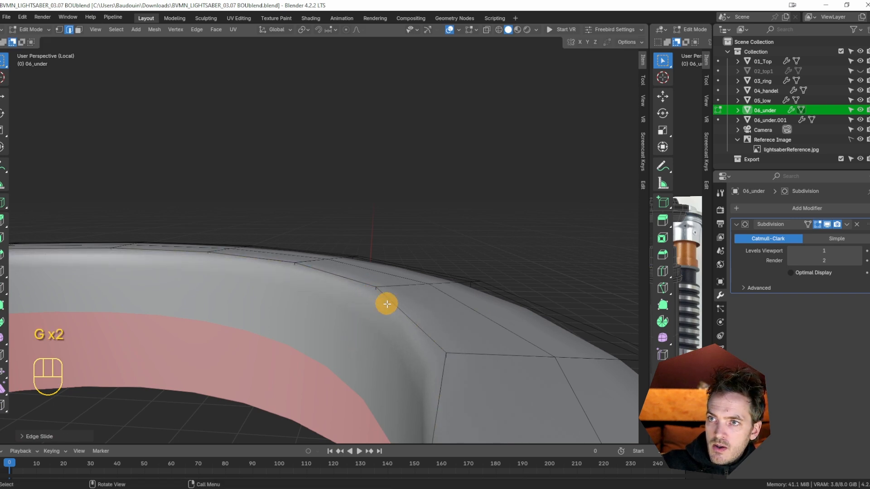
# - Add a trial loop cut on the collar's top face near the inner rim and dissolve it
pyautogui.moveTo(386, 303); pyautogui.dragTo(392, 298, button='middle')
pyautogui.hotkey('ctrl', 'r')
pyautogui.click(408, 278)
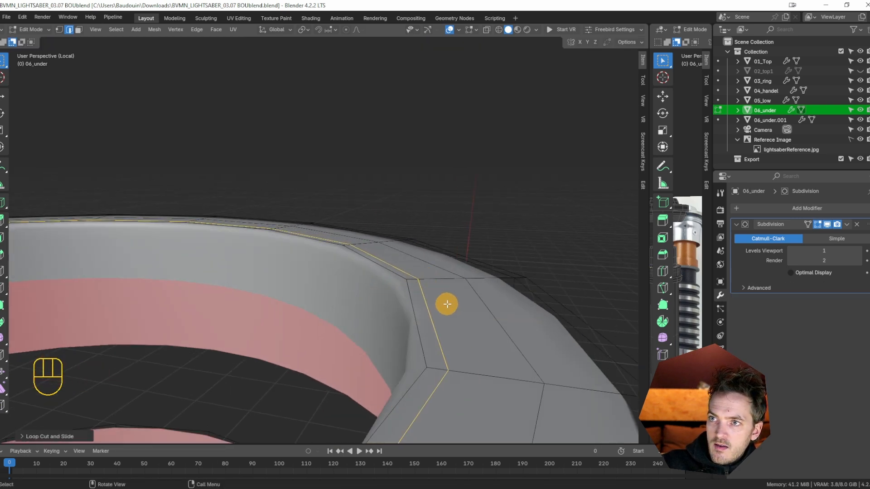
pyautogui.hotkey('ctrl', 'x')
pyautogui.moveTo(447, 304); pyautogui.dragTo(416, 323, button='middle')
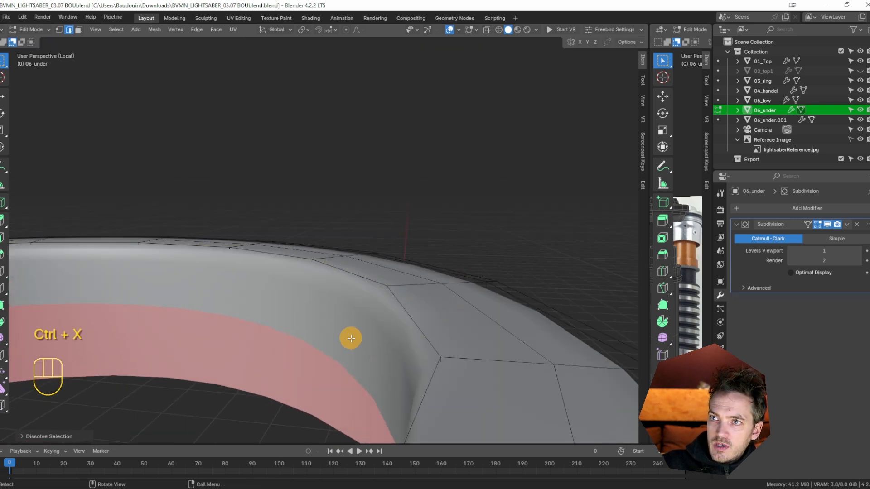
# - Examine the collar's outer rim on 06_under up close with the Subdivision viewport display switched off
pyautogui.scroll(-3, 351, 338)
pyautogui.moveTo(340, 336); pyautogui.dragTo(488, 227, button='middle')
pyautogui.press('Tab')
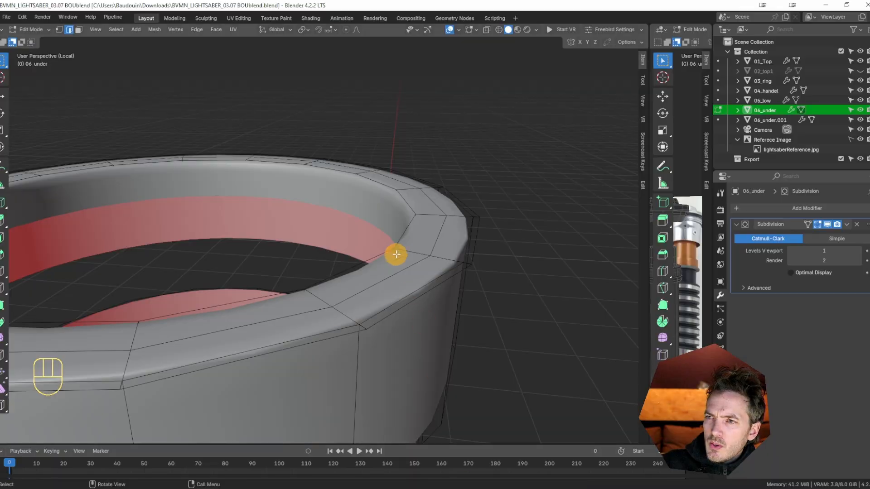
pyautogui.moveTo(415, 263); pyautogui.dragTo(441, 250, button='middle')
pyautogui.click(820, 225)
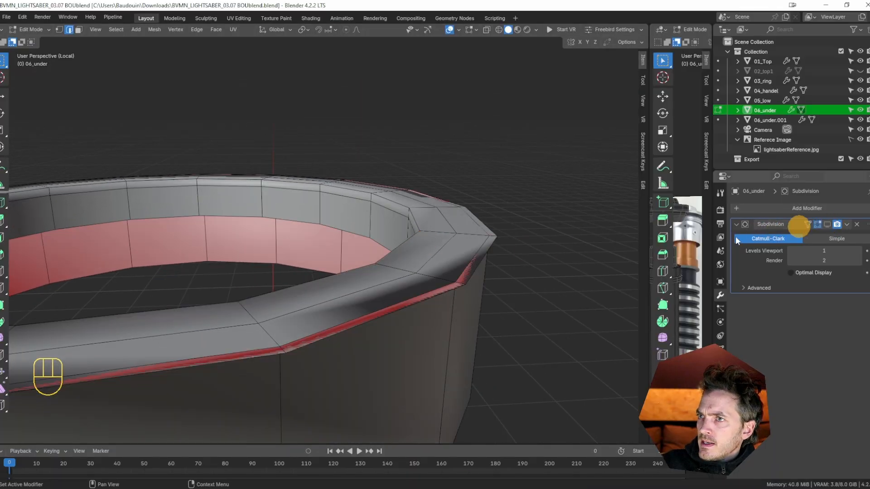
pyautogui.moveTo(498, 261); pyautogui.dragTo(358, 228, button='middle')
pyautogui.click(828, 224)
pyautogui.click(827, 224)
pyautogui.press('3')
pyautogui.press('1')
pyautogui.press('KP_Decimal')
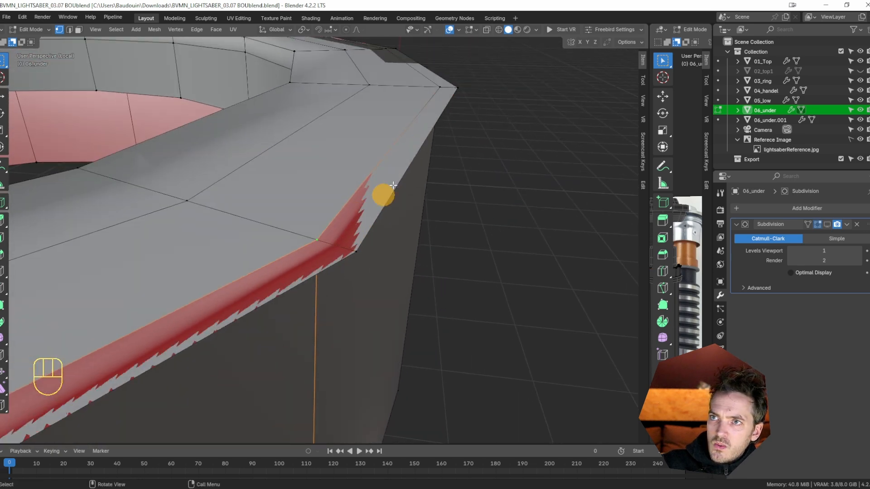
pyautogui.moveTo(397, 200); pyautogui.dragTo(332, 284, button='middle')
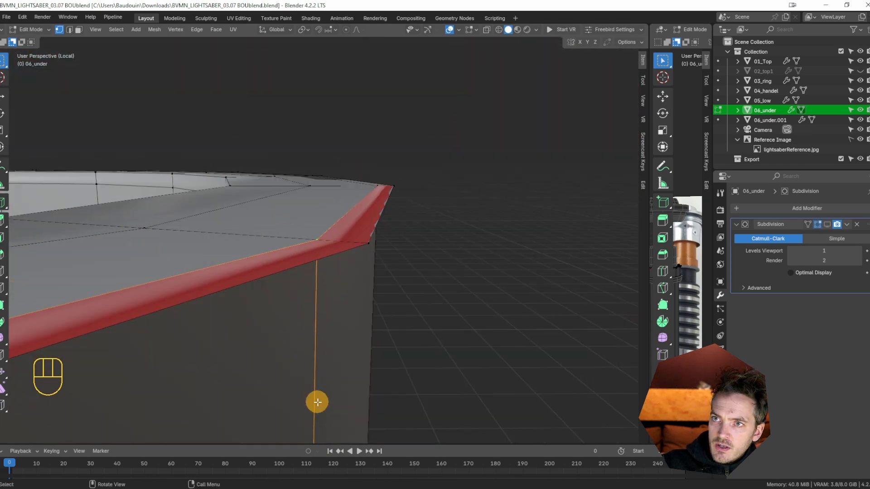
# - Delete the narrow face loop at the collar's outer rim and the adjoining outer face loops on top
pyautogui.press('3')
pyautogui.keyDown('alt'); pyautogui.click(353, 239); pyautogui.keyUp('alt')
pyautogui.press('x')
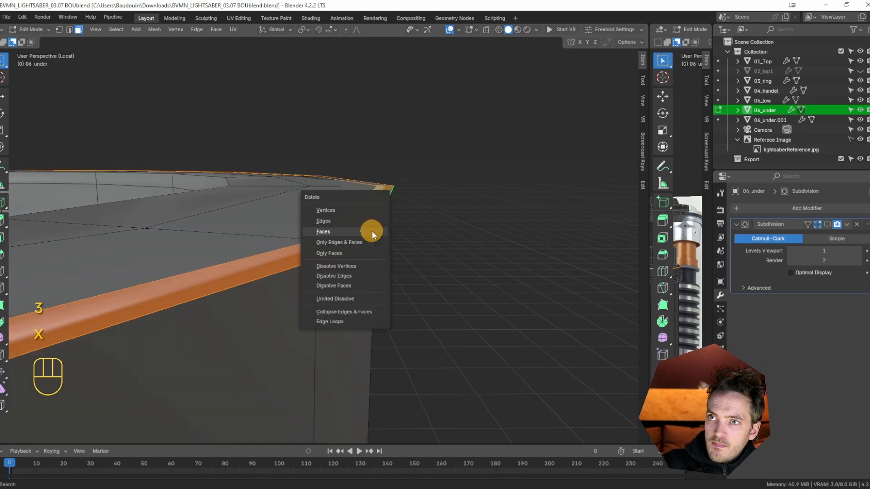
pyautogui.click(371, 233)
pyautogui.keyDown('alt'); pyautogui.click(347, 240); pyautogui.keyUp('alt')
pyautogui.moveTo(347, 241); pyautogui.dragTo(328, 266, button='middle')
pyautogui.press('x')
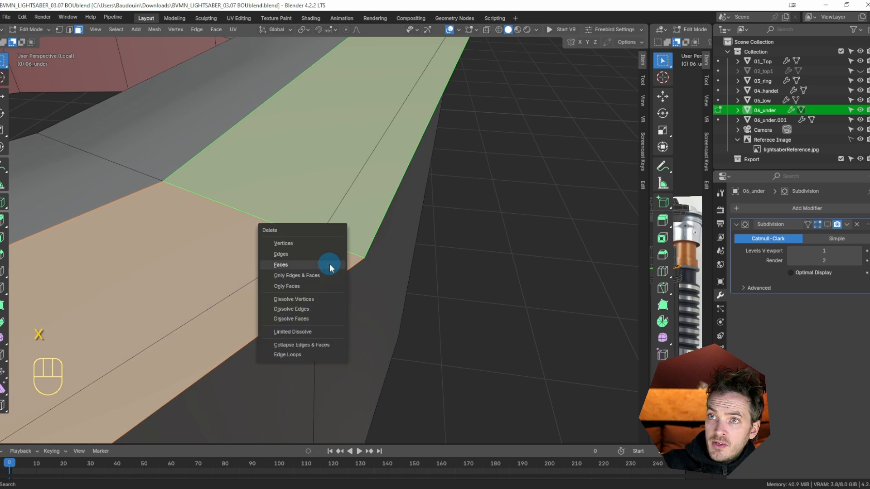
pyautogui.click(330, 265)
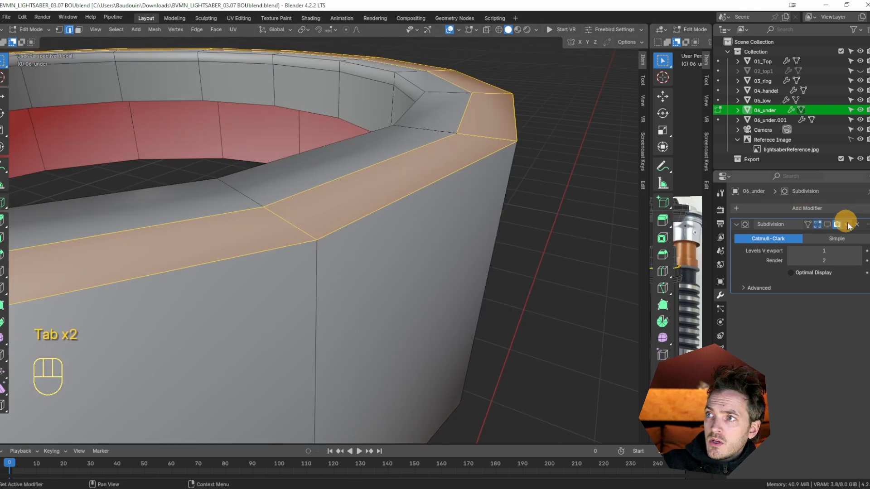
# - Turn the Subdivision viewport display on and add supporting loop cuts just inside and just below the collar's outer rim
pyautogui.click(827, 224)
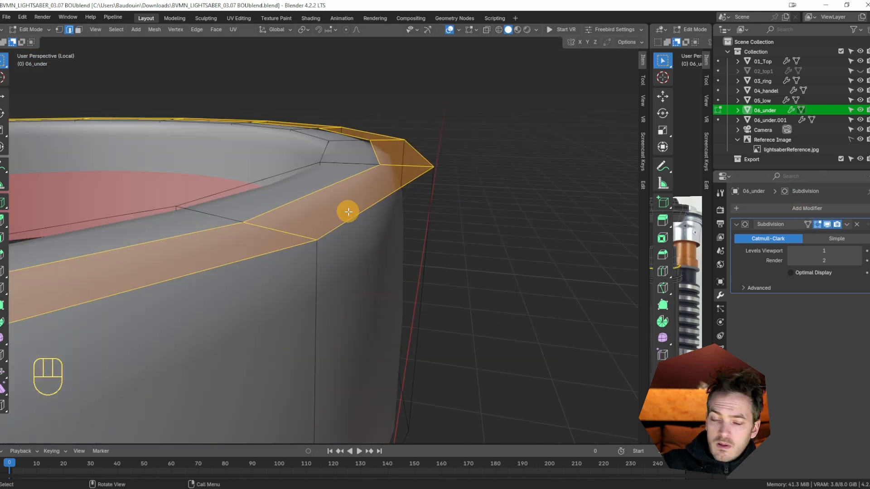
pyautogui.hotkey('ctrl', 'r')
pyautogui.click(291, 223)
pyautogui.click(317, 232)
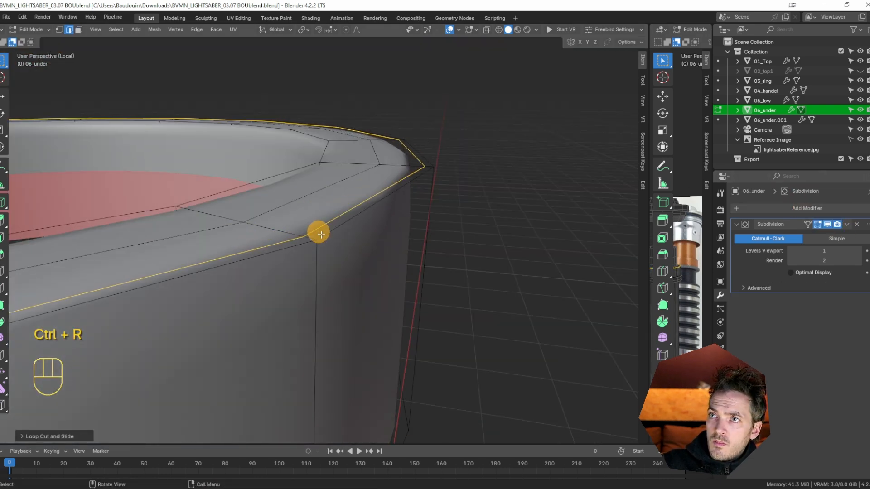
pyautogui.hotkey('ctrl', 'r')
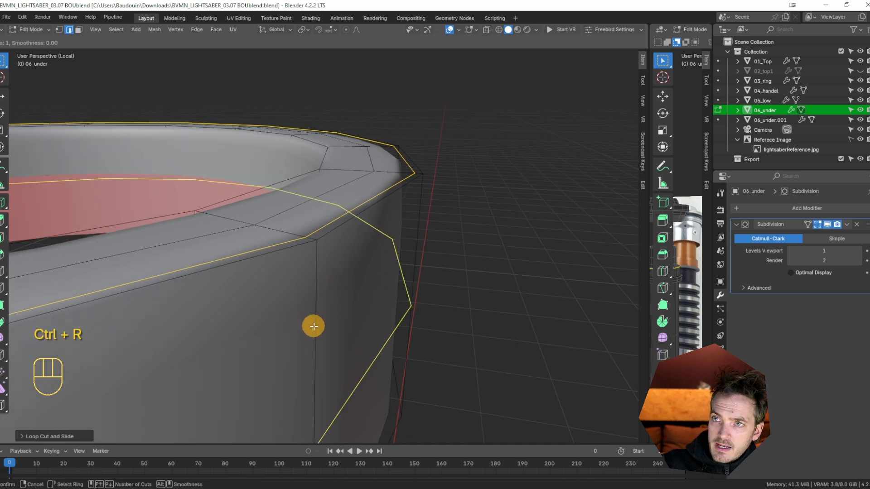
pyautogui.click(314, 327)
pyautogui.click(355, 165)
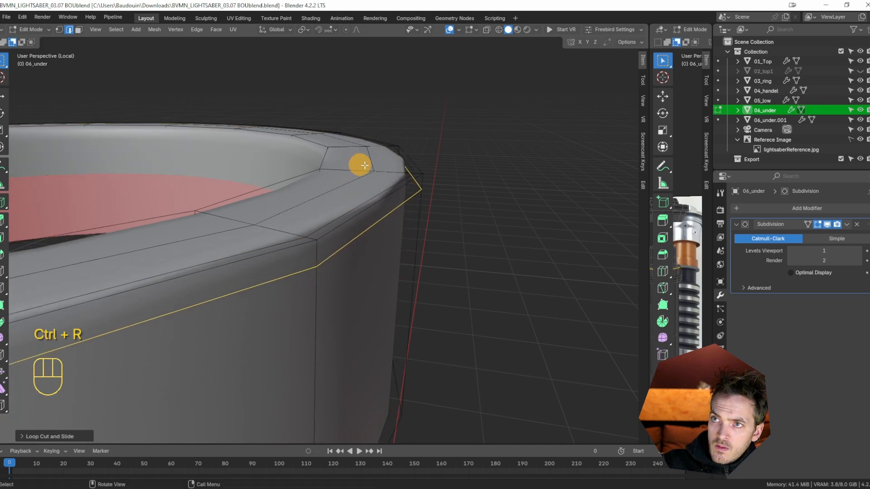
# - Raise 06_under's Subdivision viewport level to 2 and check the smoothed collar in Object Mode
pyautogui.press('Tab')
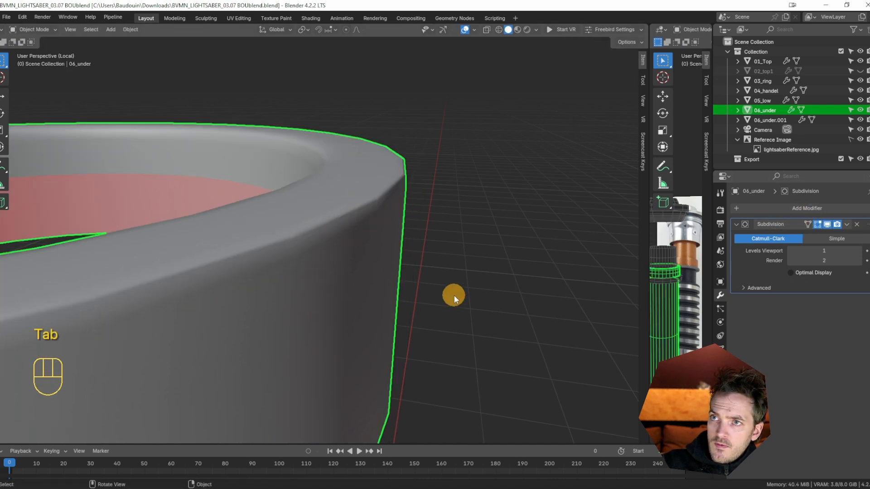
pyautogui.moveTo(455, 299); pyautogui.dragTo(591, 281, button='middle')
pyautogui.click(854, 250)
pyautogui.moveTo(469, 287); pyautogui.dragTo(543, 302, button='middle')
pyautogui.press('Tab')
pyautogui.press('Tab')
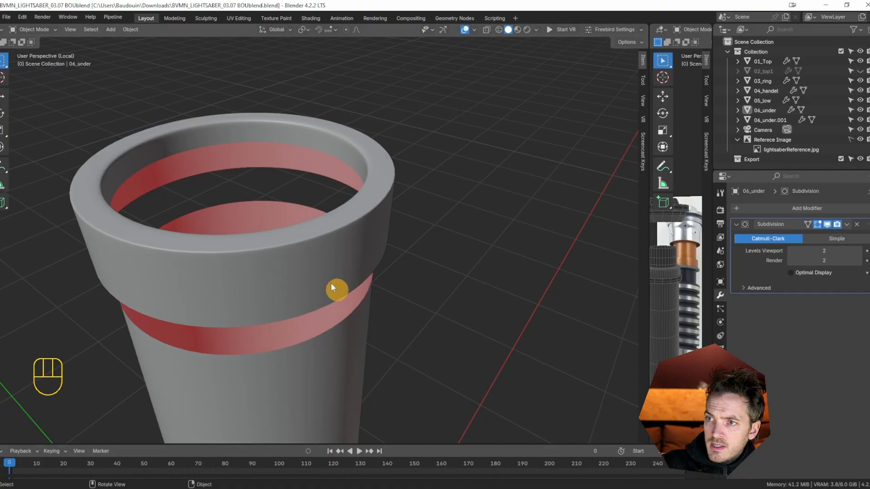
# - Exit the local view of 06_under and select the 01_Top piece, framing it in the view
pyautogui.press('Tab')
pyautogui.press('KP_Divide')
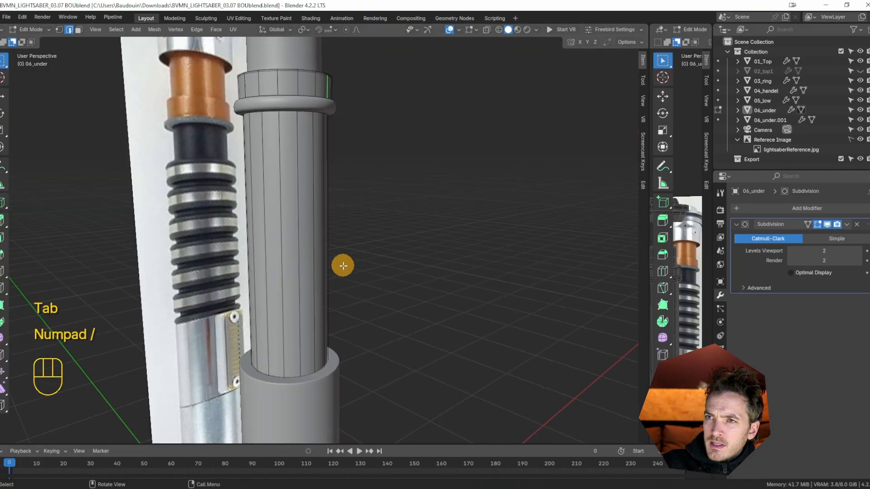
pyautogui.moveTo(354, 256); pyautogui.dragTo(404, 334, button='middle')
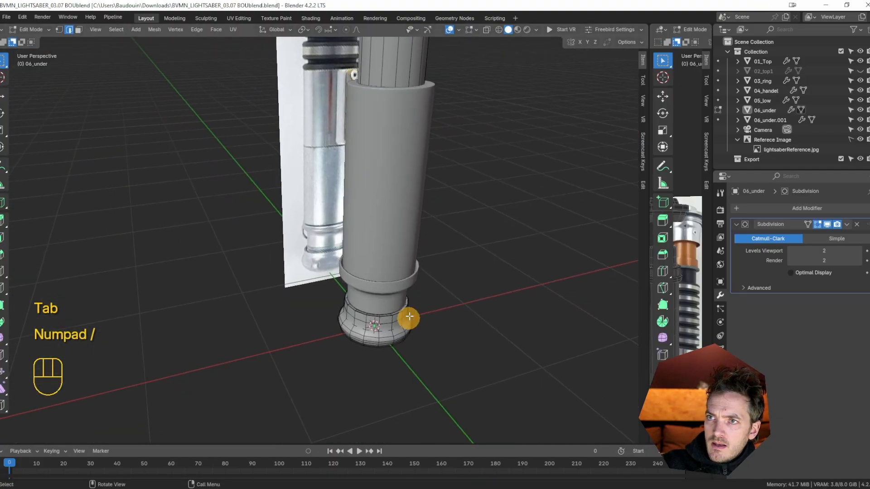
pyautogui.press('Tab')
pyautogui.press('KP_Decimal')
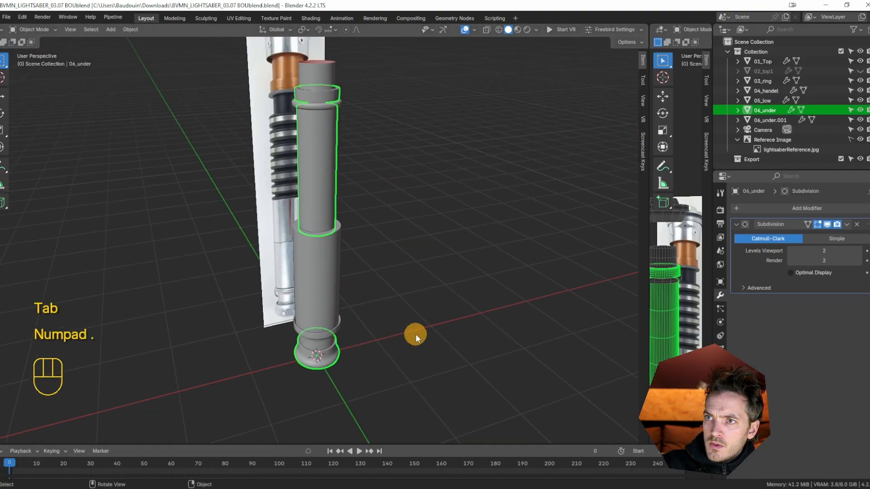
pyautogui.keyDown('shift'); pyautogui.moveTo(374, 217); pyautogui.dragTo(370, 390, button='middle'); pyautogui.keyUp('shift')
pyautogui.click(333, 230)
pyautogui.press('KP_Decimal')
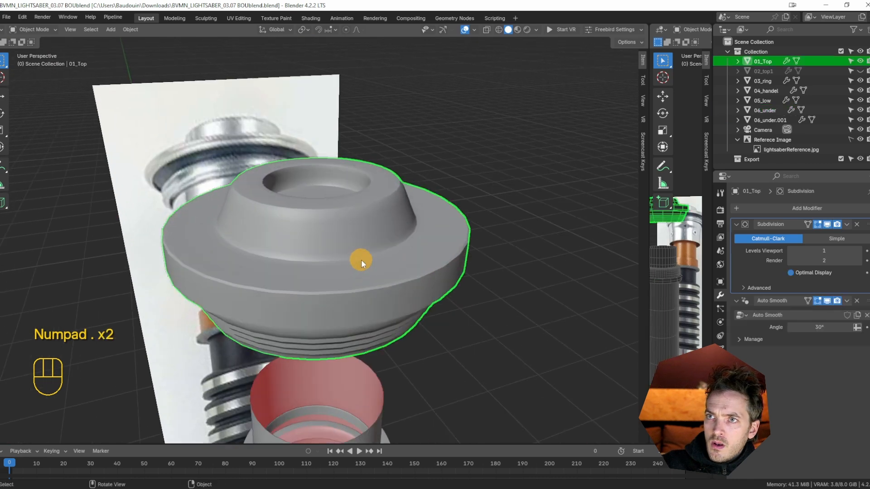
# - Enter Edit Mode on 01_Top, remove its Auto Smooth modifier and turn off the Subdivision viewport display
pyautogui.press('Tab')
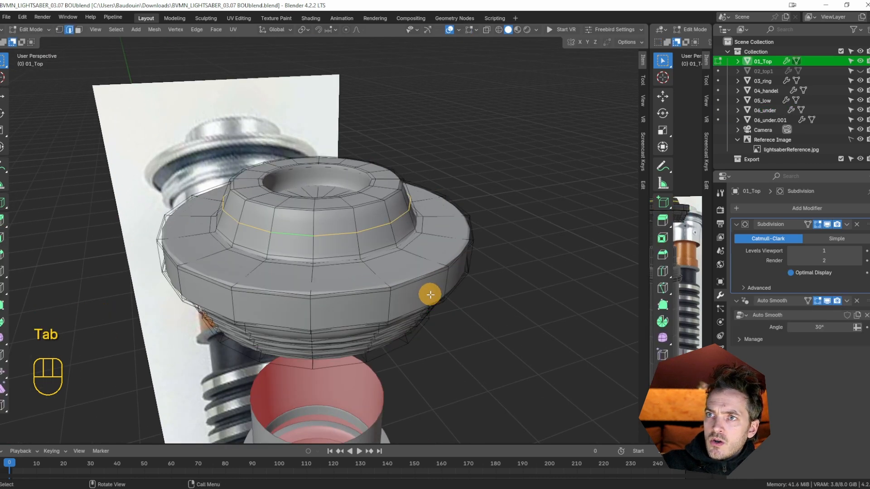
pyautogui.press('1')
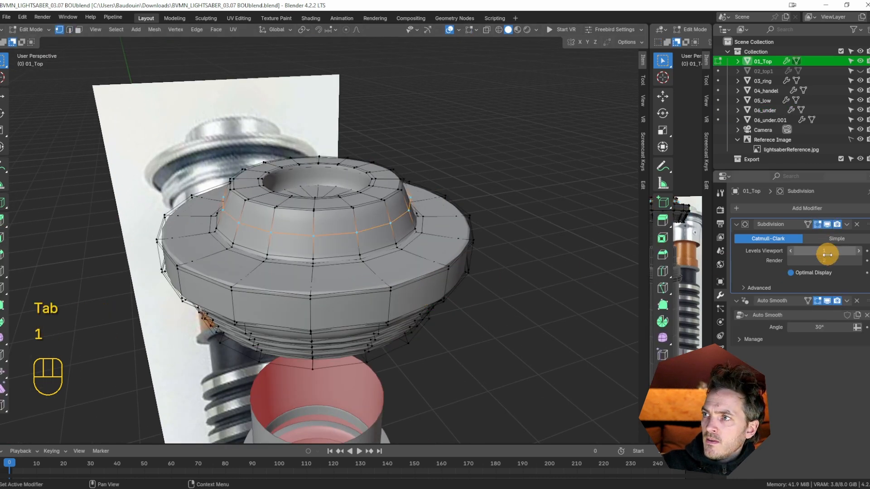
pyautogui.click(856, 300)
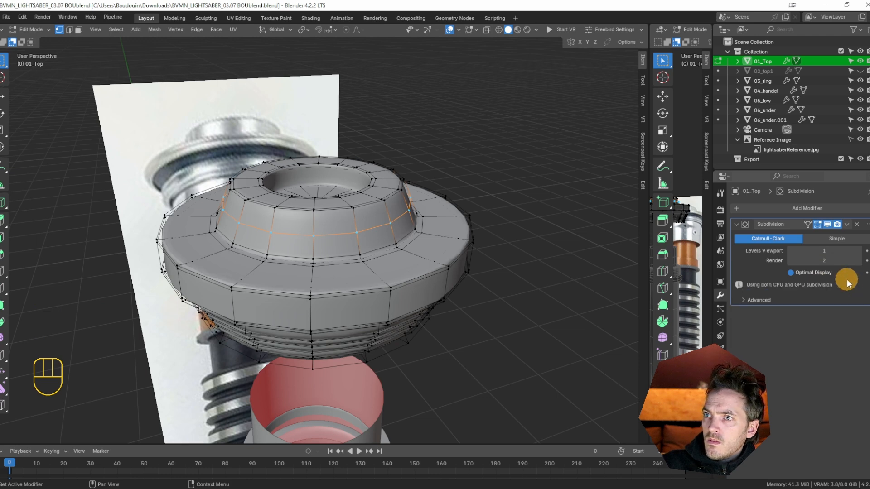
pyautogui.click(826, 225)
pyautogui.moveTo(439, 270); pyautogui.dragTo(475, 267, button='middle')
# - Select all vertices of 01_Top and merge them by distance
pyautogui.press('1')
pyautogui.click(288, 256)
pyautogui.press('KP_Decimal')
pyautogui.scroll(-14, 346, 285)
pyautogui.moveTo(344, 286); pyautogui.dragTo(415, 285, button='middle')
pyautogui.scroll(-1, 416, 285)
pyautogui.press('a')
pyautogui.scroll(-3, 415, 284)
pyautogui.moveTo(365, 225); pyautogui.dragTo(369, 287, button='middle')
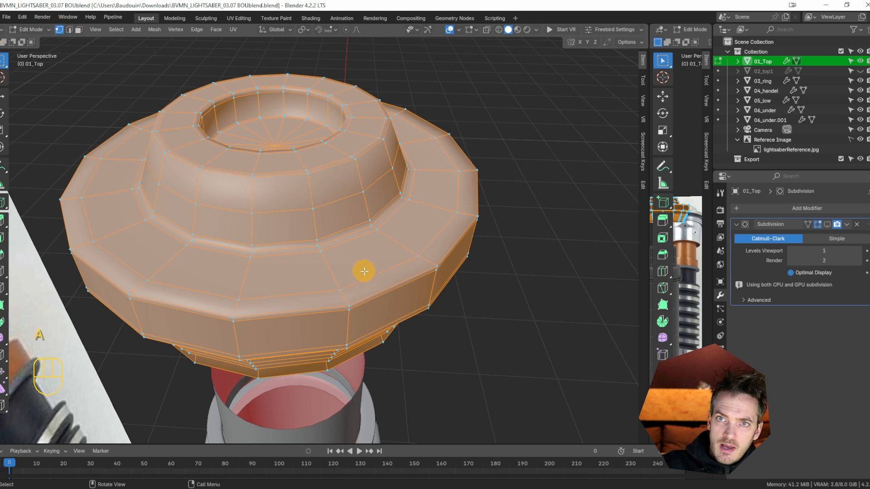
pyautogui.press('m')
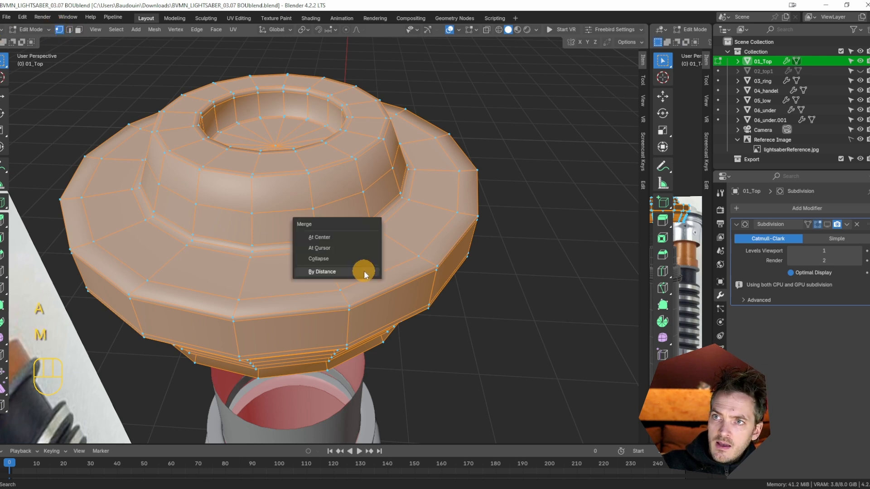
pyautogui.click(341, 273)
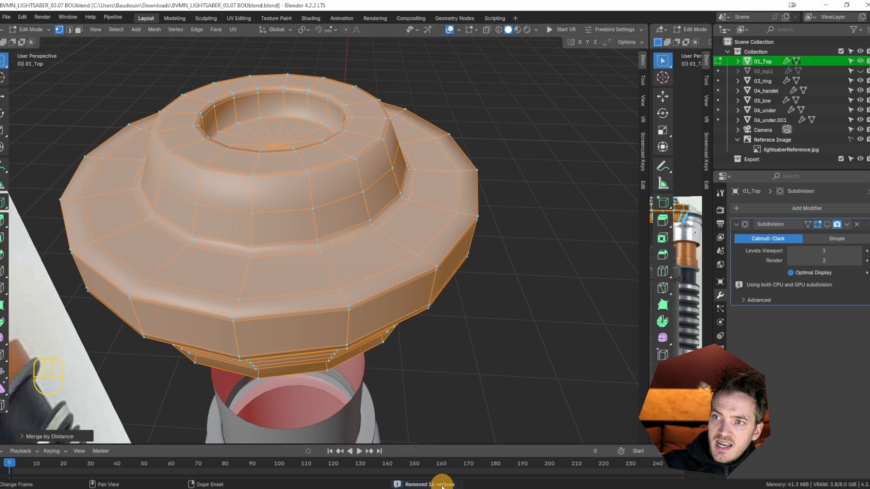
# - Select the edge loop on the upper surface of 01_Top's wide flange and switch to face selection
pyautogui.moveTo(439, 375); pyautogui.dragTo(407, 312, button='middle')
pyautogui.press('2')
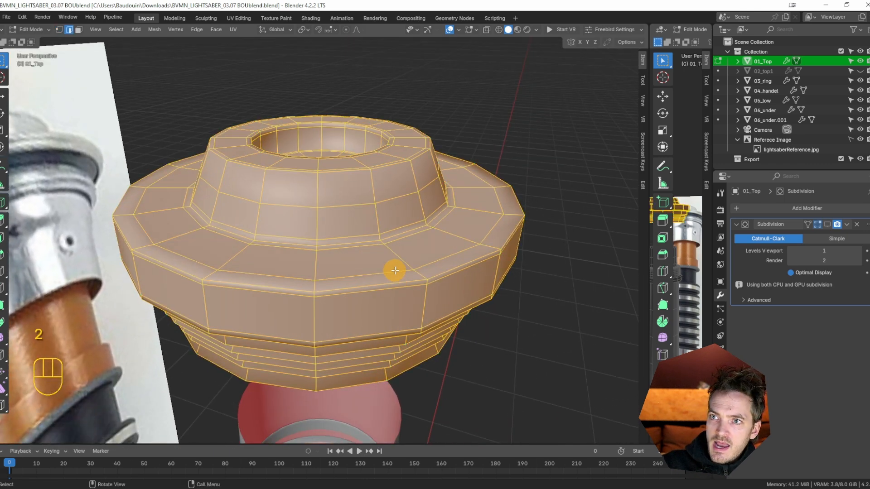
pyautogui.keyDown('alt'); pyautogui.click(397, 272); pyautogui.keyUp('alt')
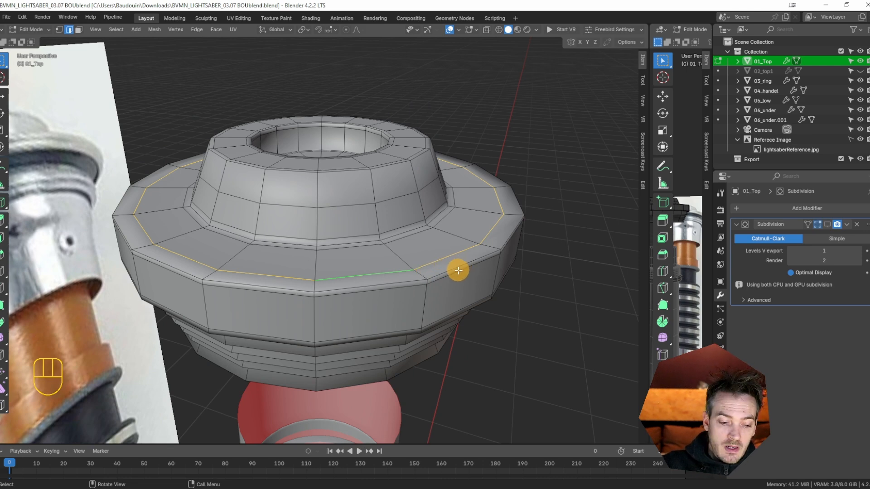
pyautogui.press('3')
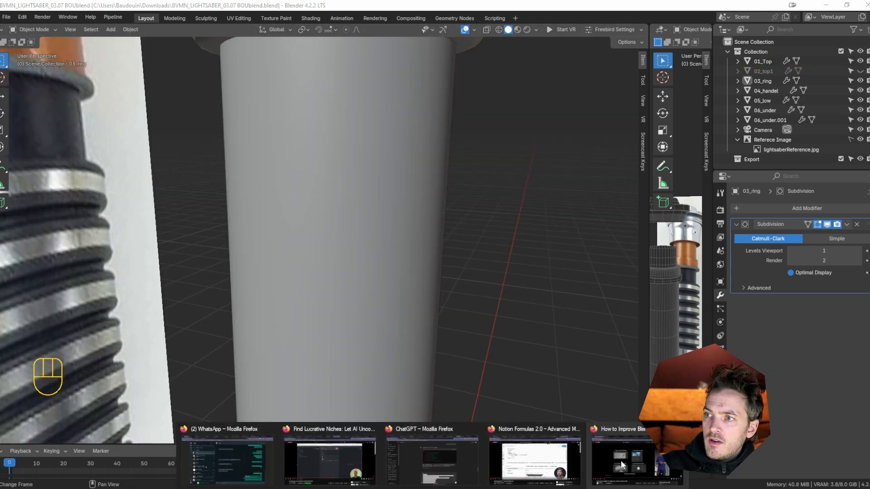
# - Switch to the Firefox window with the YouTube talk on improving Blender's UI
pyautogui.click(621, 461)
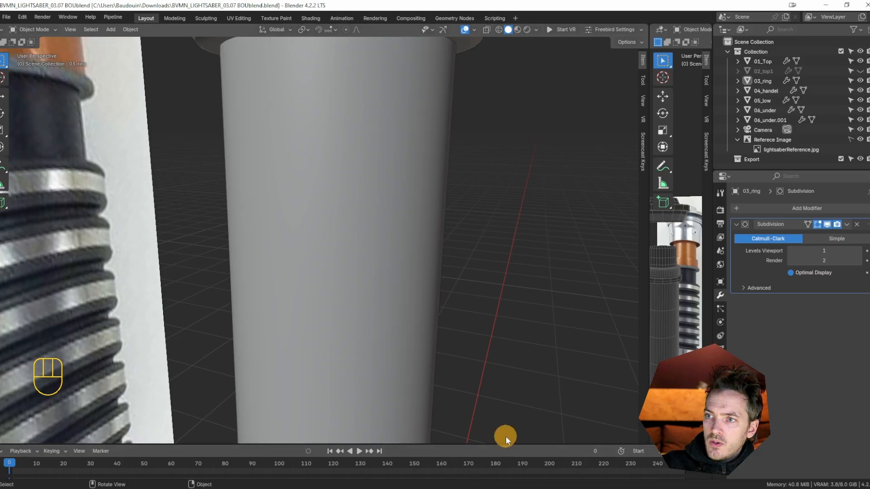
# - Add a mesh cube in Object Mode and move it along the X axis, clear of the lightsaber
pyautogui.scroll(-5, 464, 298)
pyautogui.scroll(-2, 463, 298)
pyautogui.moveTo(439, 307); pyautogui.dragTo(417, 339, button='middle')
pyautogui.press('Tab')
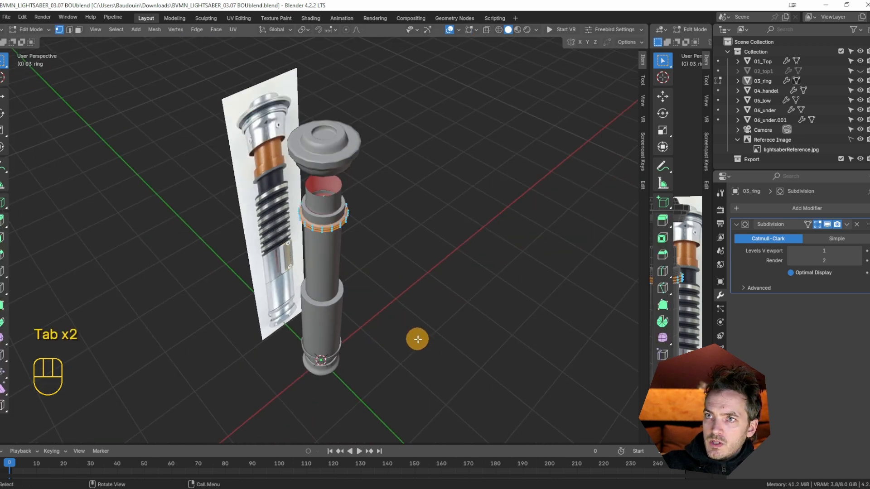
pyautogui.press('Tab')
pyautogui.hotkey('shift', 'a')
pyautogui.moveTo(410, 297)
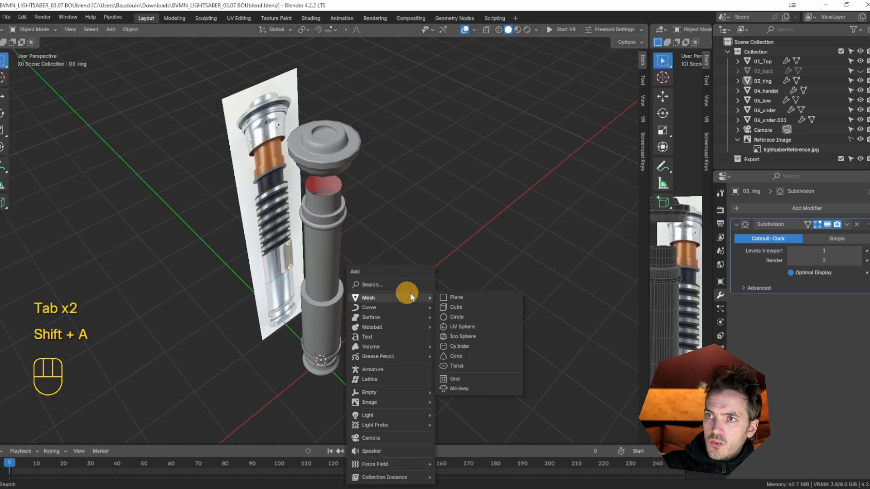
pyautogui.click(456, 308)
pyautogui.press('KP_Decimal')
pyautogui.scroll(-7, 393, 306)
pyautogui.press('g')
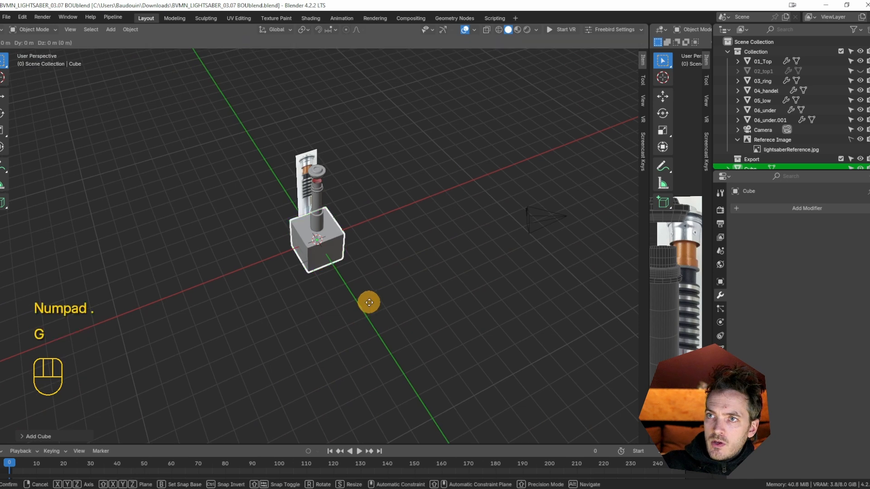
pyautogui.press('x')
pyautogui.click(464, 276)
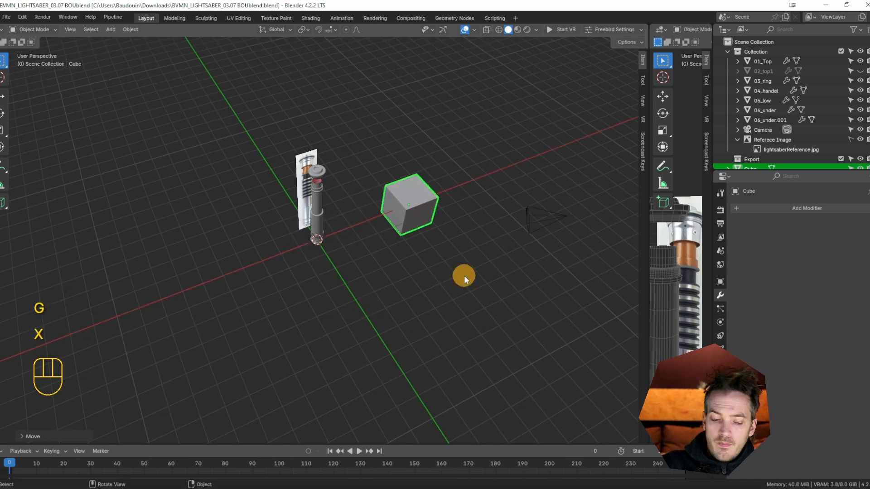
# - Duplicate the cube along the X axis and stretch the copy along X into a long box
pyautogui.hotkey('shift', 'd')
pyautogui.press('x')
pyautogui.click(530, 247)
pyautogui.press('s')
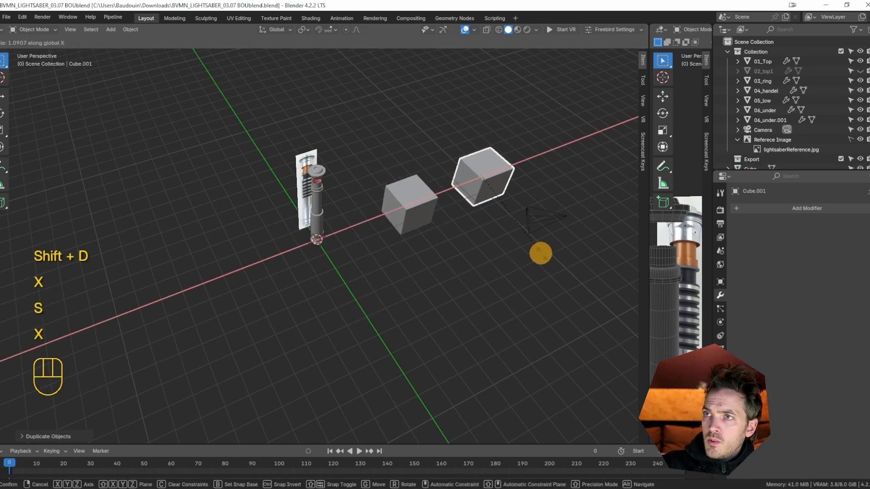
pyautogui.press('x')
pyautogui.click(630, 389)
# - Bevel all edges of the original unstretched cube by about 0.07 m
pyautogui.keyDown('shift'); pyautogui.moveTo(532, 294); pyautogui.dragTo(365, 266, button='middle'); pyautogui.keyUp('shift')
pyautogui.scroll(4, 366, 266)
pyautogui.moveTo(309, 267); pyautogui.dragTo(322, 258, button='middle')
pyautogui.click(253, 224)
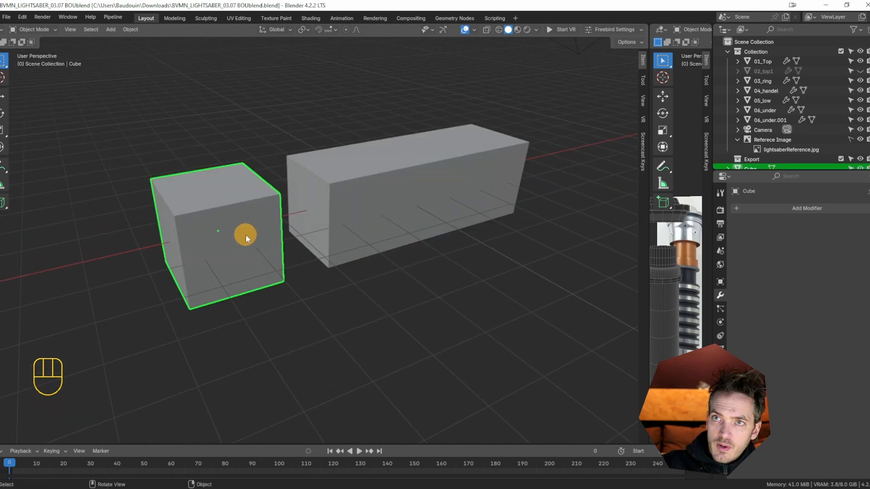
pyautogui.hotkey('ctrl', 'b')
pyautogui.press('Tab')
pyautogui.hotkey('ctrl', 'b')
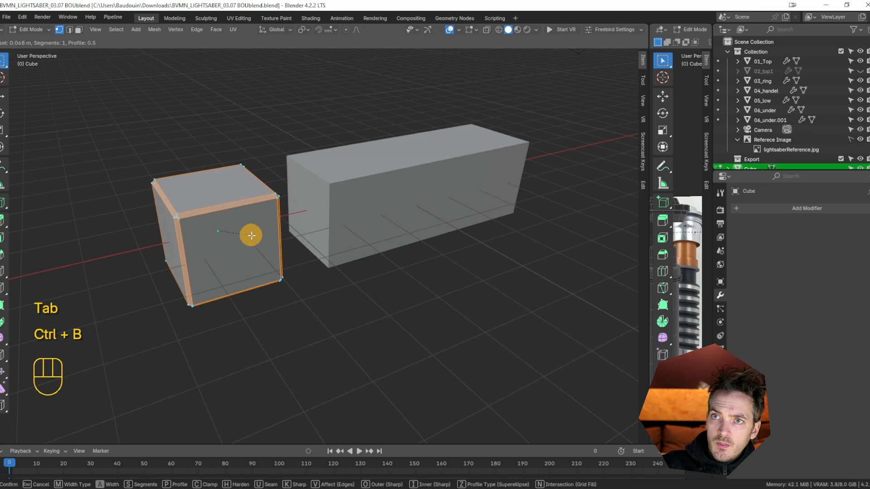
pyautogui.click(252, 236)
pyautogui.press('Tab')
# - Examine the bevelled corner of the original cube up close in Edit Mode
pyautogui.keyDown('shift'); pyautogui.moveTo(273, 307); pyautogui.dragTo(220, 233, button='middle'); pyautogui.keyUp('shift')
pyautogui.press('1')
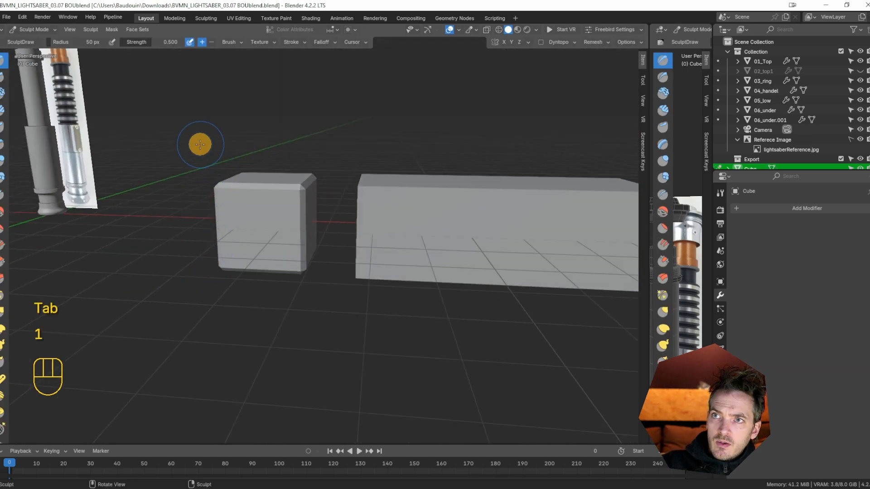
pyautogui.press('Tab')
pyautogui.moveTo(208, 166); pyautogui.dragTo(249, 195)
pyautogui.press('KP_Decimal')
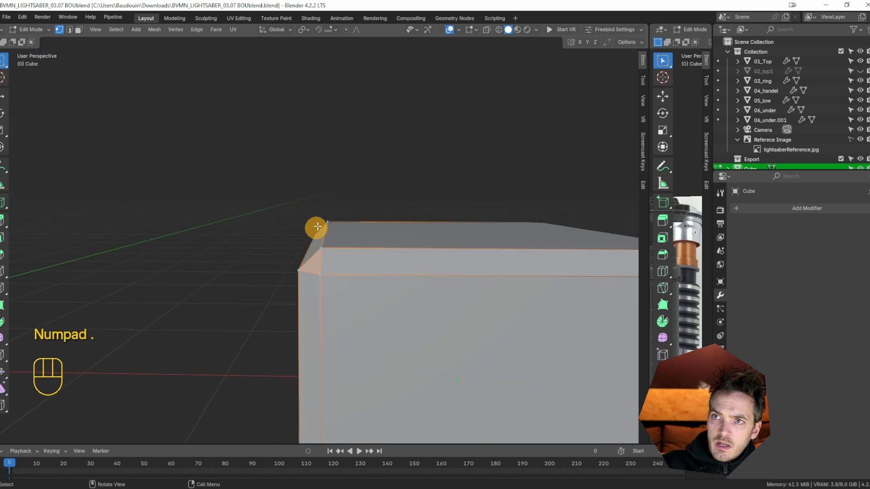
pyautogui.scroll(-5, 399, 254)
pyautogui.keyDown('shift'); pyautogui.moveTo(408, 253); pyautogui.dragTo(253, 243, button='middle'); pyautogui.keyUp('shift')
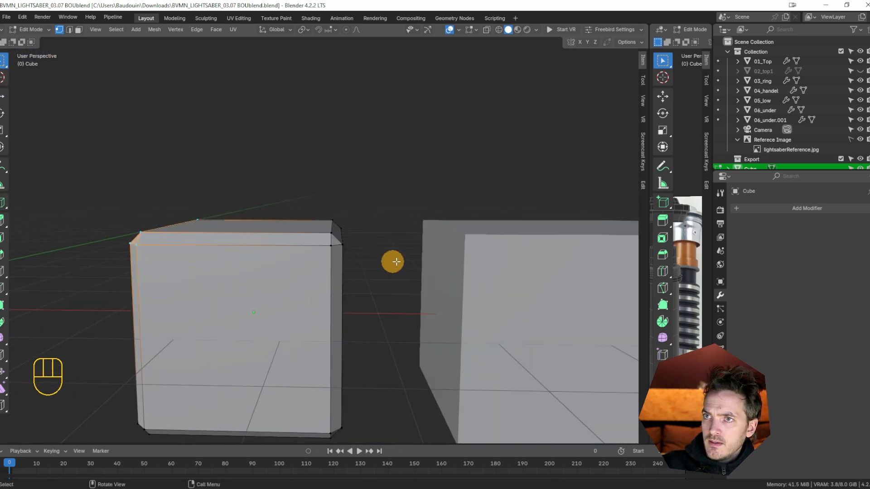
# - Try to bevel all edges of the stretched box with its scale unapplied and inspect its corners
pyautogui.click(478, 268)
pyautogui.press('Tab')
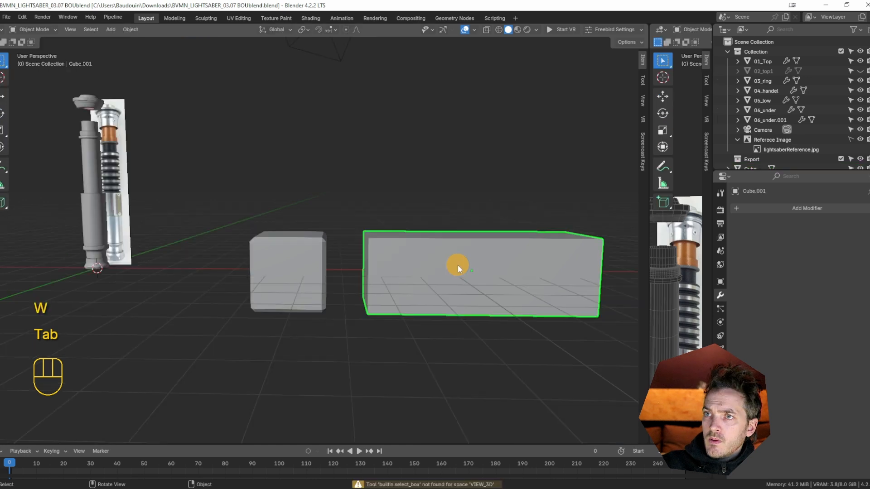
pyautogui.press('KP_Decimal')
pyautogui.press('Tab')
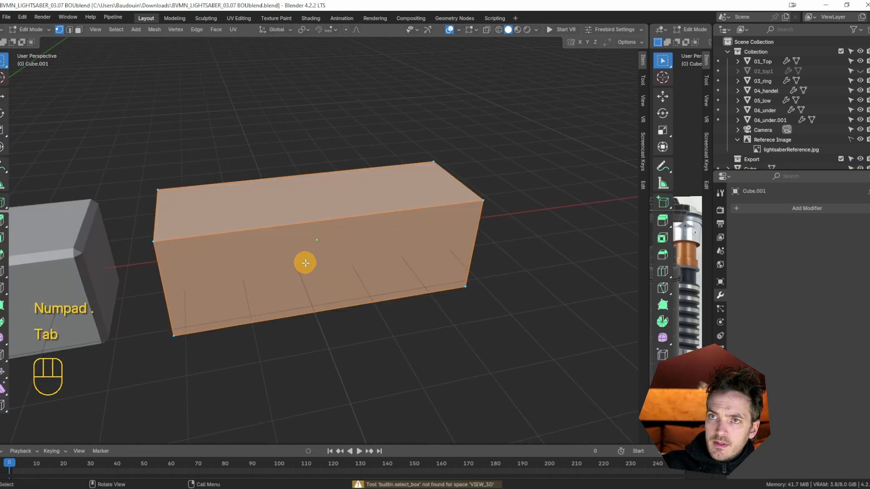
pyautogui.hotkey('ctrl', 'b')
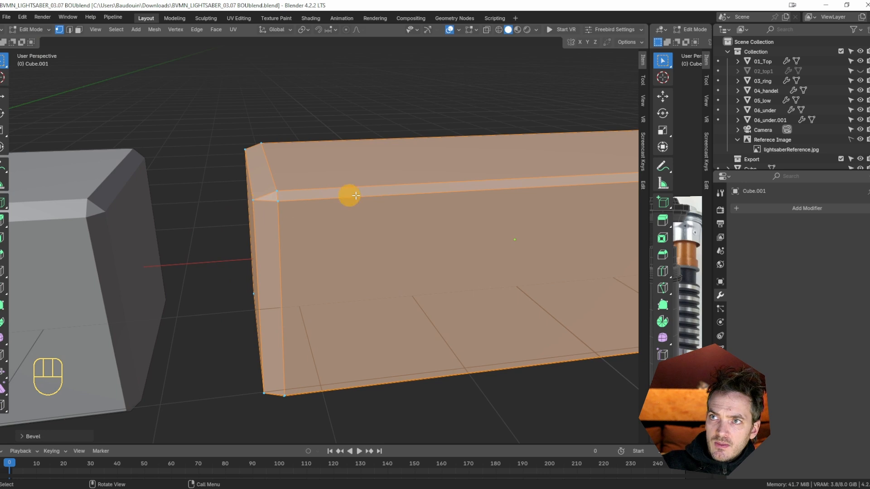
pyautogui.press('n')
pyautogui.press('n')
pyautogui.keyDown('shift'); pyautogui.moveTo(609, 79); pyautogui.dragTo(605, 60, button='middle'); pyautogui.keyUp('shift')
pyautogui.press('Tab')
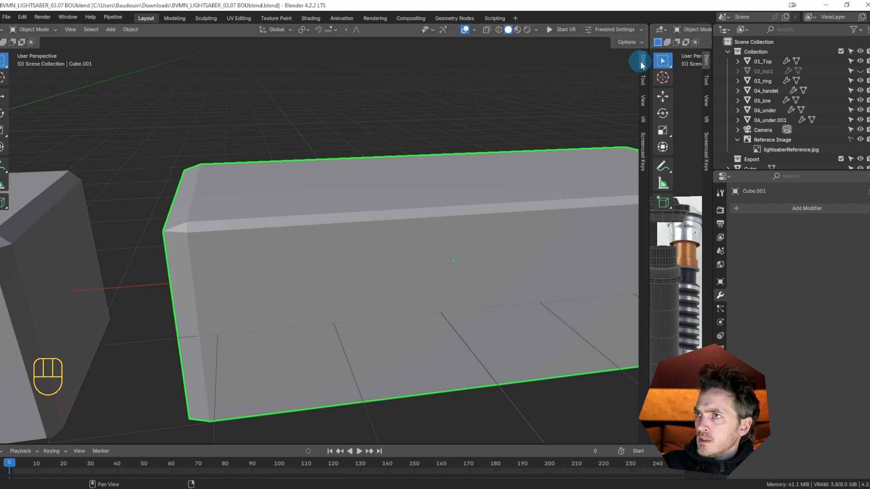
pyautogui.moveTo(426, 485)
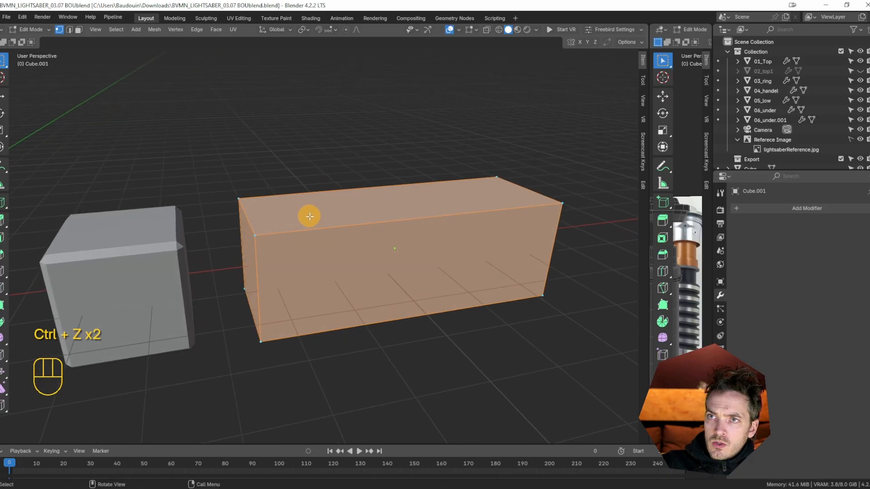
# - Apply the rotation and scale of the stretched box in Object Mode
pyautogui.press('q')
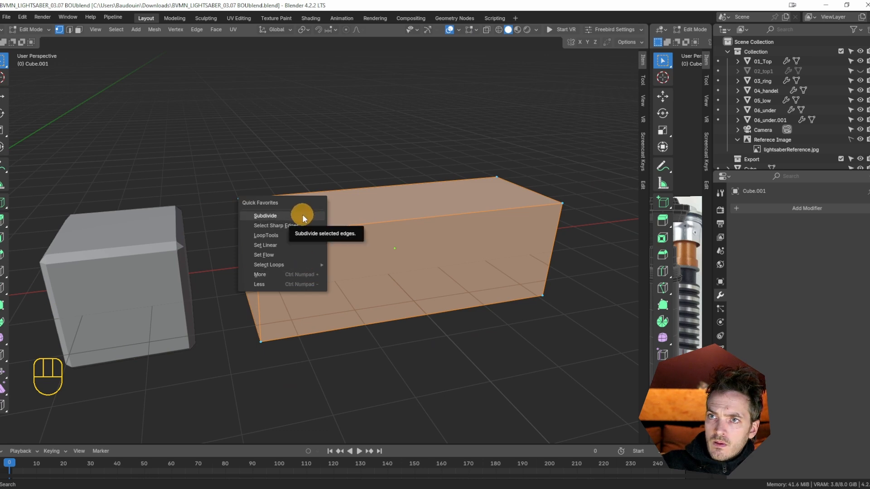
pyautogui.press('Tab')
pyautogui.press('q')
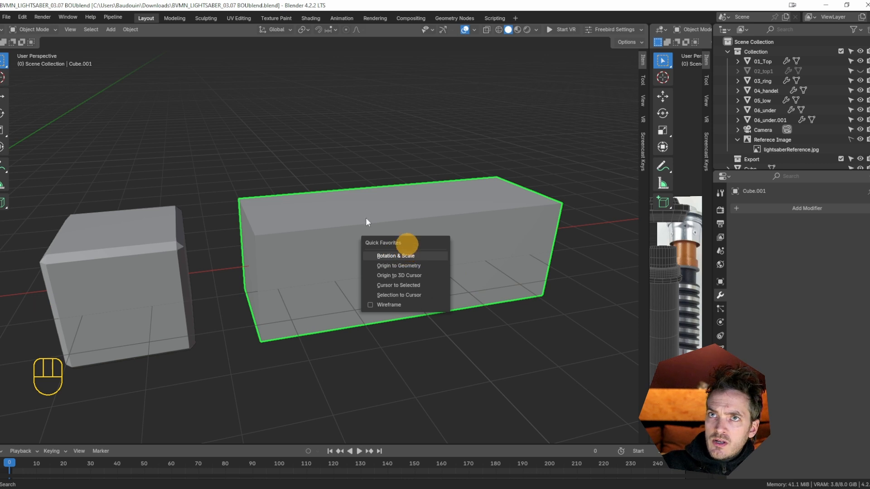
pyautogui.click(129, 29)
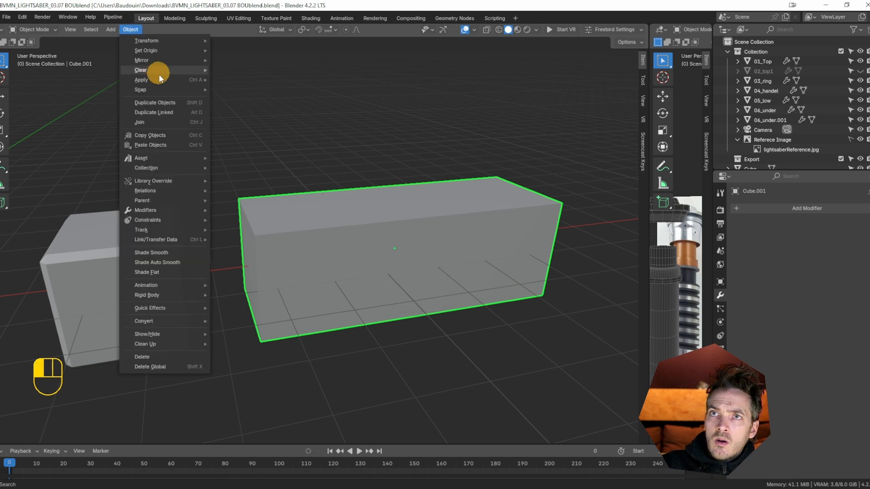
pyautogui.moveTo(159, 78)
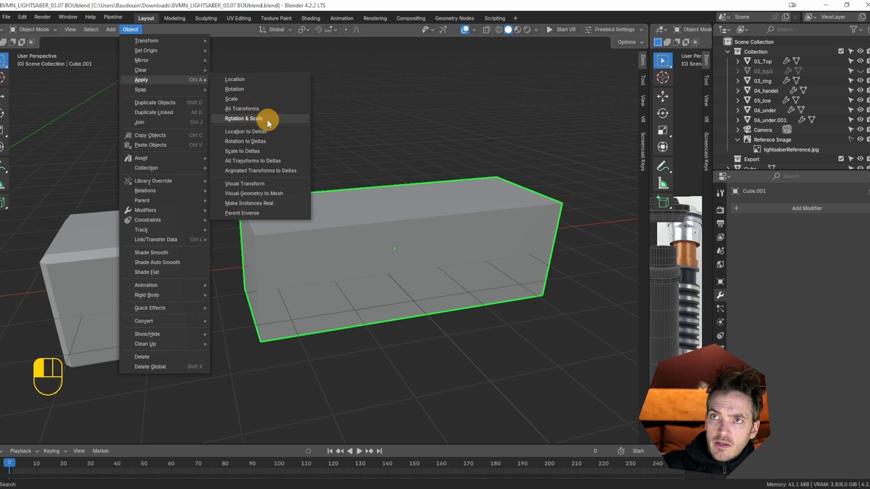
pyautogui.rightClick(239, 119)
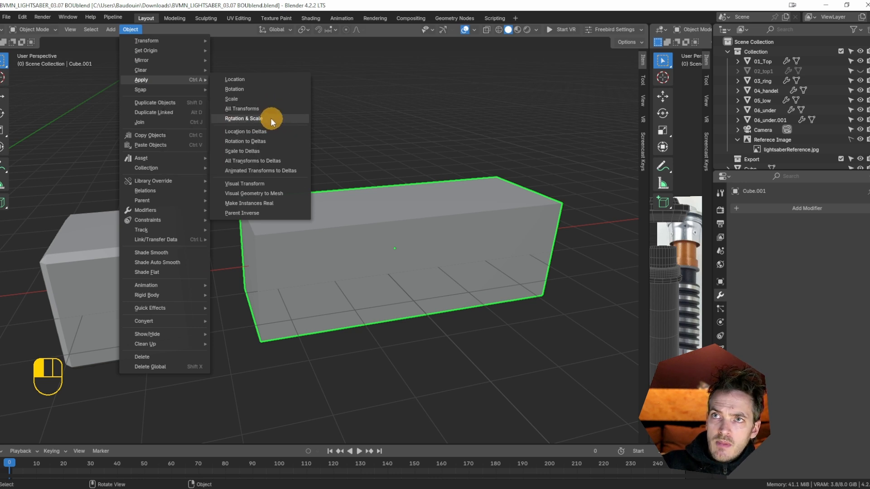
pyautogui.rightClick(271, 119)
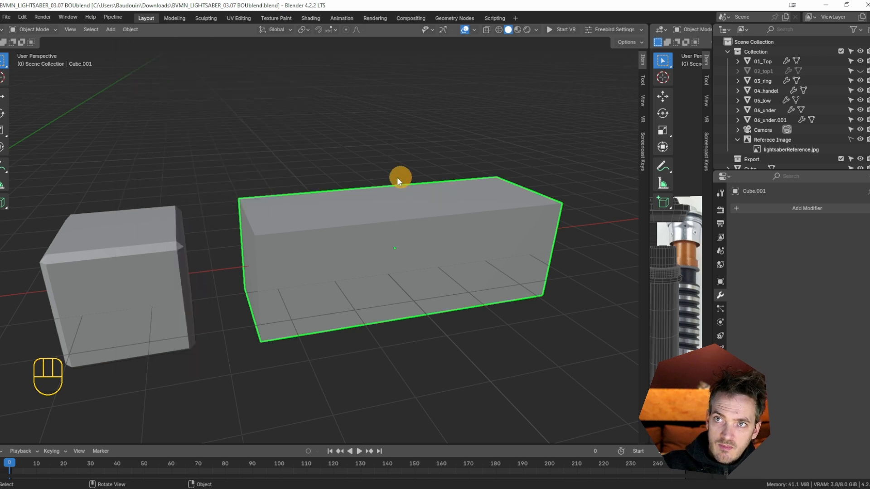
pyautogui.press('q')
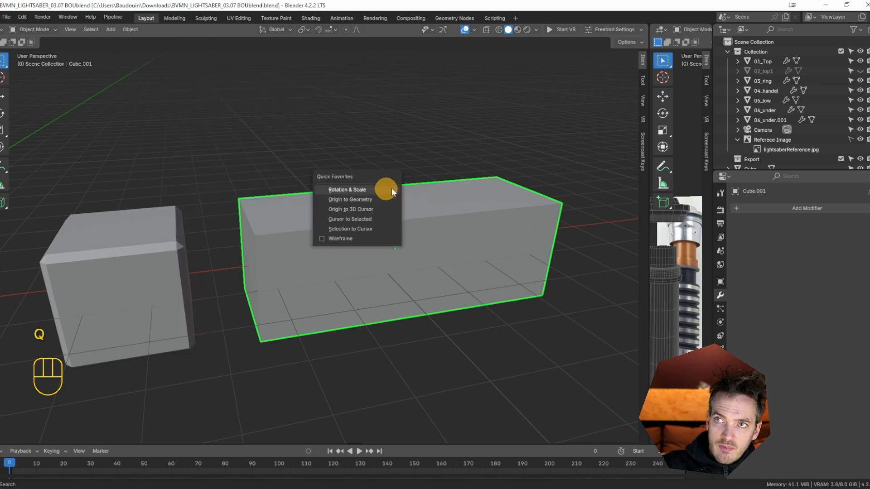
pyautogui.press('q')
pyautogui.click(382, 217)
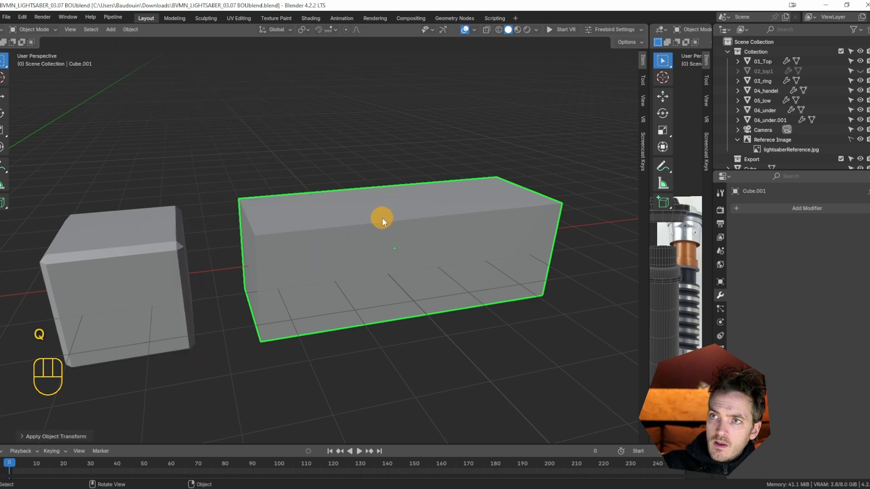
# - Bevel all edges of the stretched box by about 0.07 m and compare its corners with the cube's
pyautogui.press('Tab')
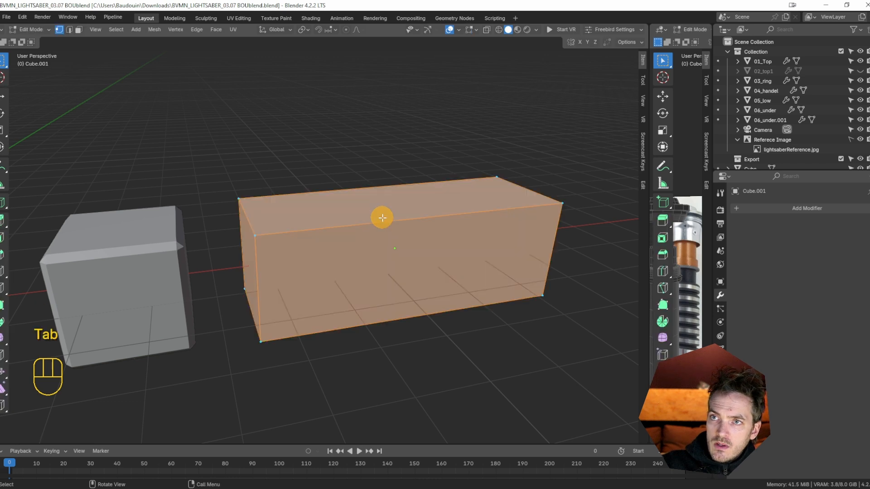
pyautogui.hotkey('ctrl', 'b')
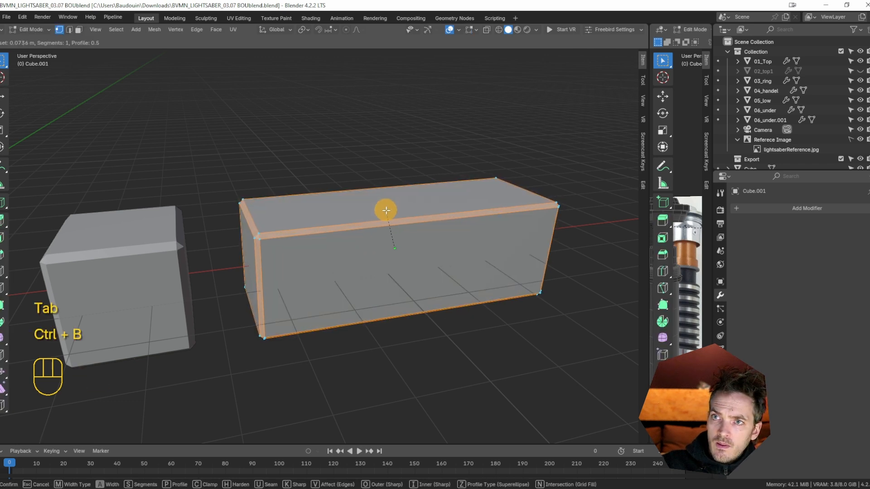
pyautogui.click(385, 210)
pyautogui.moveTo(353, 206); pyautogui.dragTo(314, 192, button='middle')
pyautogui.scroll(5, 315, 192)
pyautogui.scroll(-6, 329, 193)
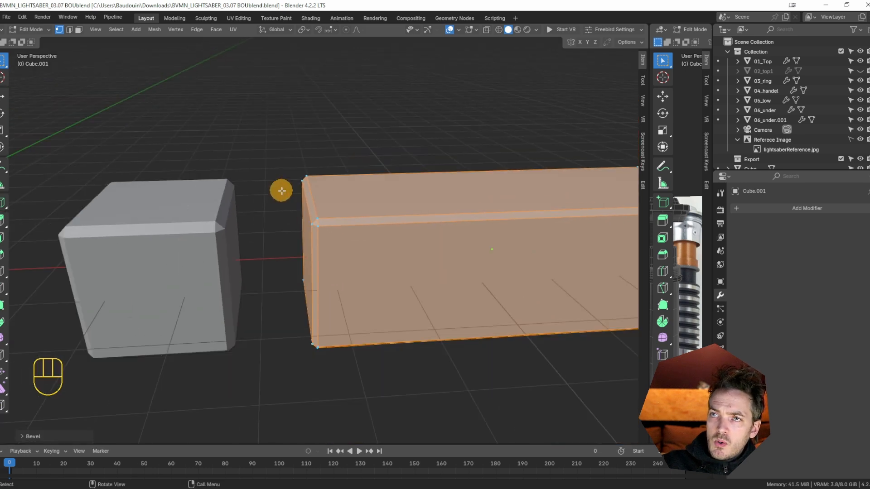
pyautogui.press('Tab')
pyautogui.moveTo(294, 179); pyautogui.dragTo(302, 183, button='middle')
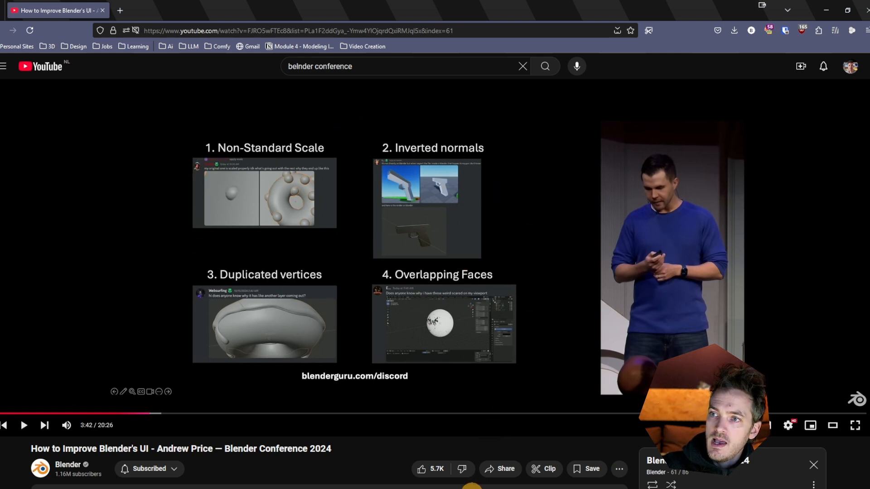
# - Switch from the browser video back to the Blender window
pyautogui.moveTo(468, 488)
pyautogui.click(467, 461)
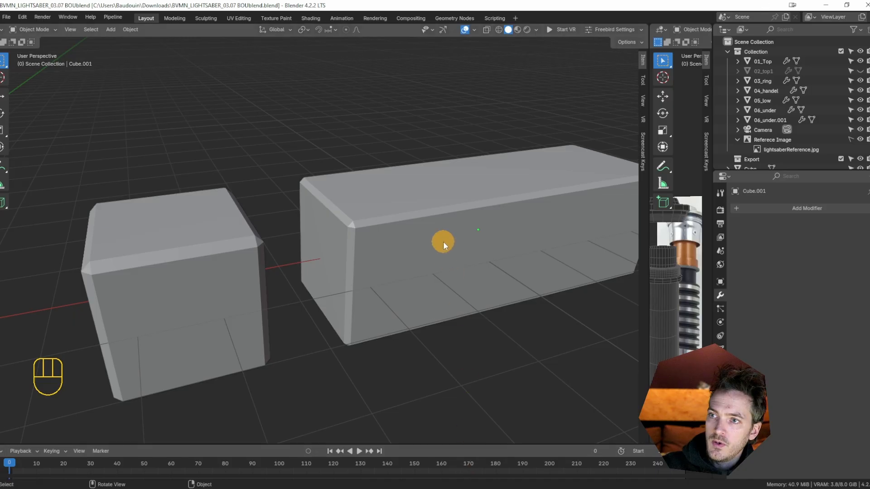